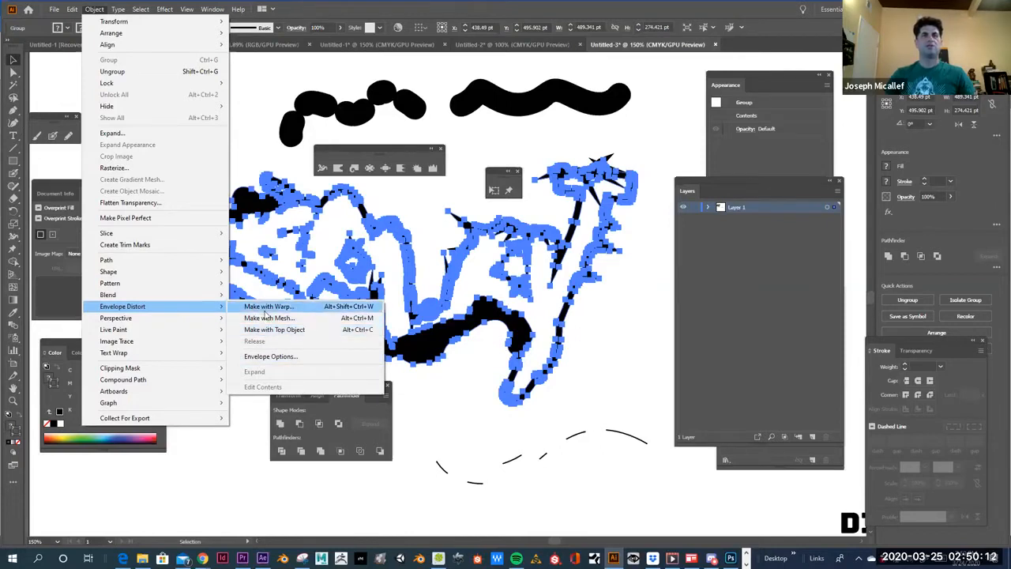
Step: Create a warp envelope on the selected figure with preview on, setting the bend to 10% and horizontal distortion to 22%
{"action": "left_click", "coordinate": [267, 307]}
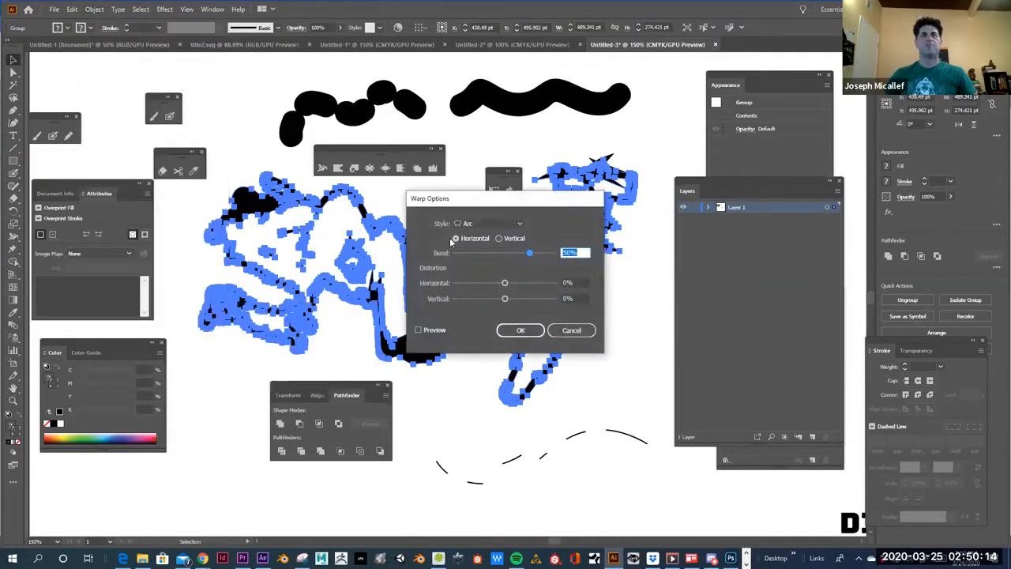
{"action": "left_click_drag", "start_coordinate": [450, 203], "coordinate": [521, 215]}
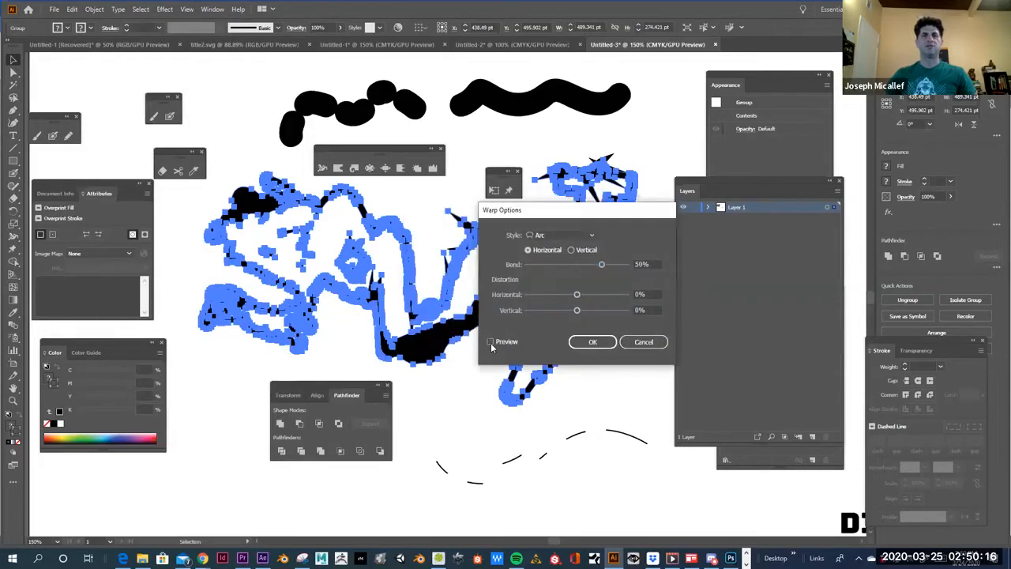
{"action": "left_click", "coordinate": [490, 341]}
{"action": "scroll", "coordinate": [389, 289], "scroll_direction": "down", "scroll_amount": 1}
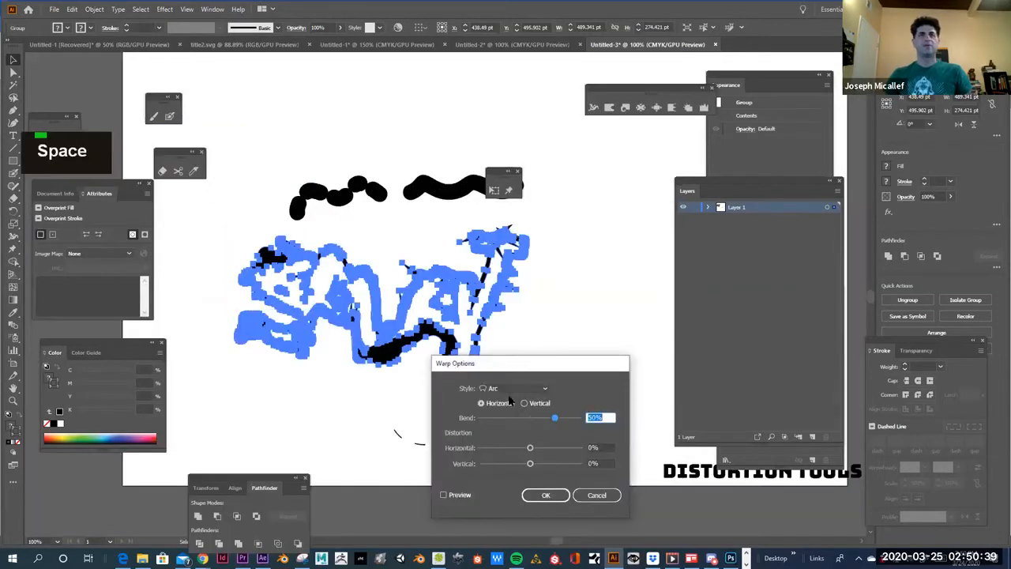
{"action": "double_click", "coordinate": [448, 494]}
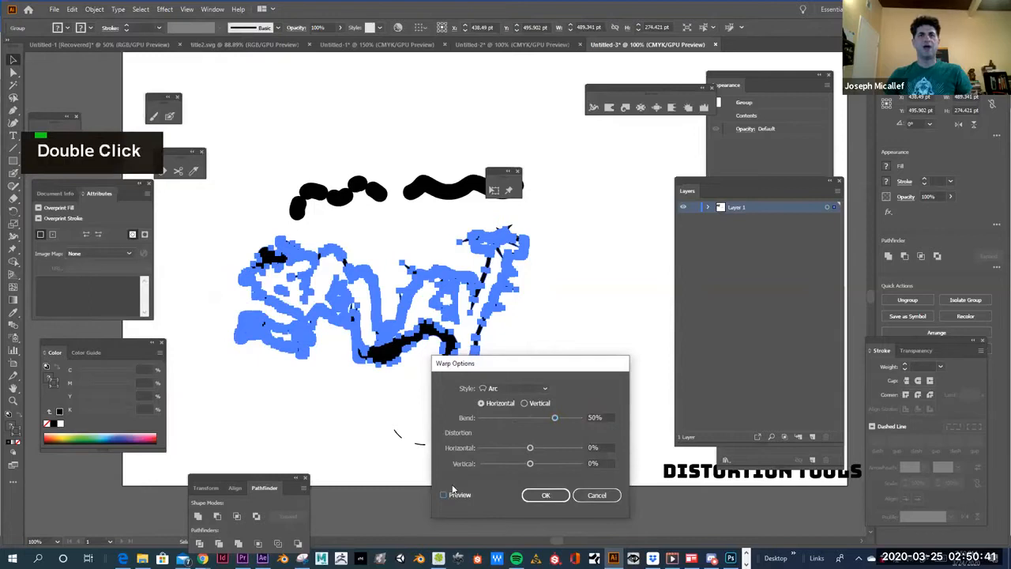
{"action": "left_click_drag", "start_coordinate": [530, 447], "coordinate": [535, 423]}
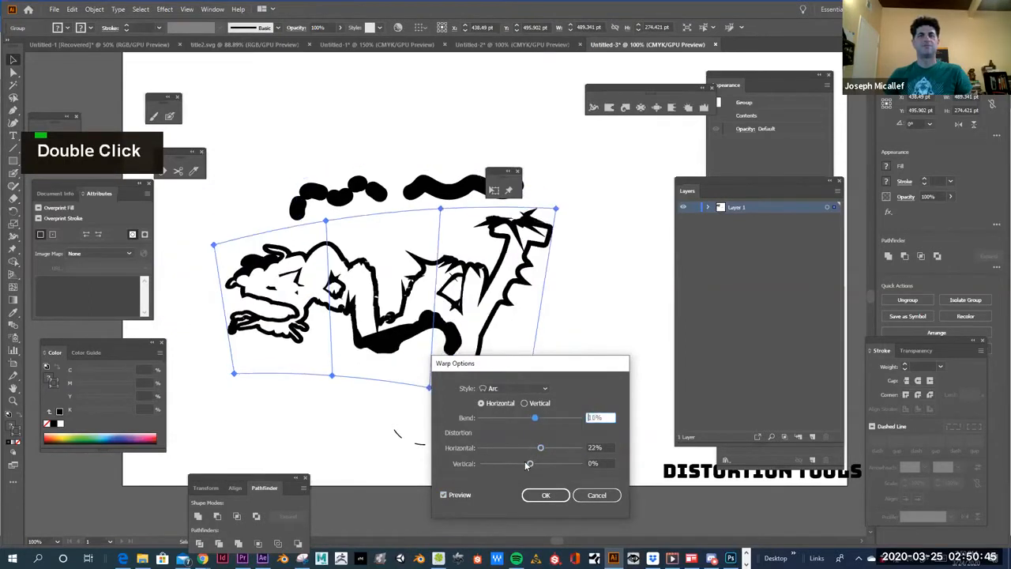
Step: Apply the Fish warp style with -6% bend, 9% horizontal and -28% vertical distortion
{"action": "left_click", "coordinate": [511, 388]}
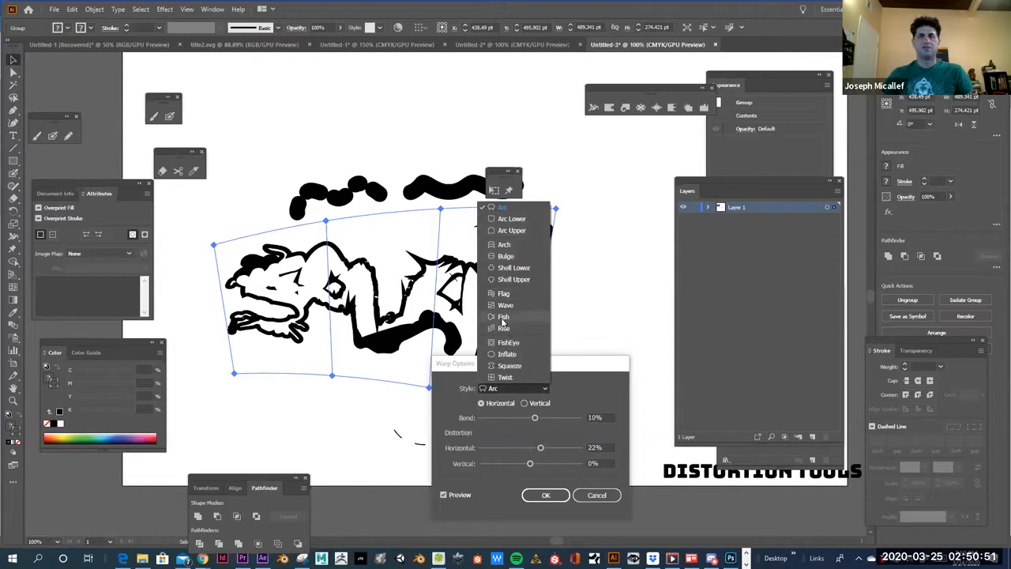
{"action": "left_click", "coordinate": [503, 317]}
{"action": "left_click_drag", "start_coordinate": [534, 417], "coordinate": [516, 464]}
{"action": "left_click", "coordinate": [533, 450]}
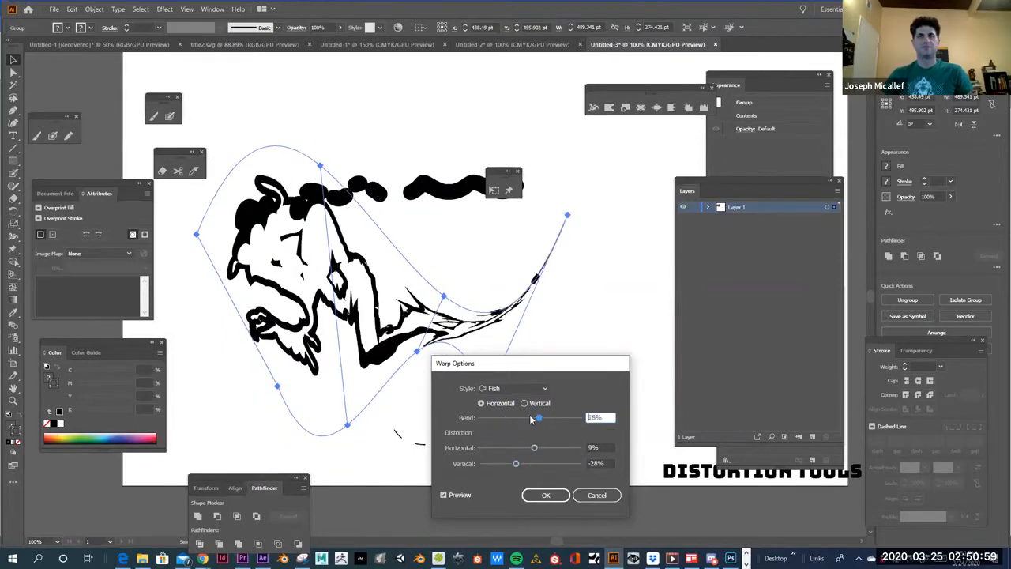
{"action": "double_click", "coordinate": [531, 417]}
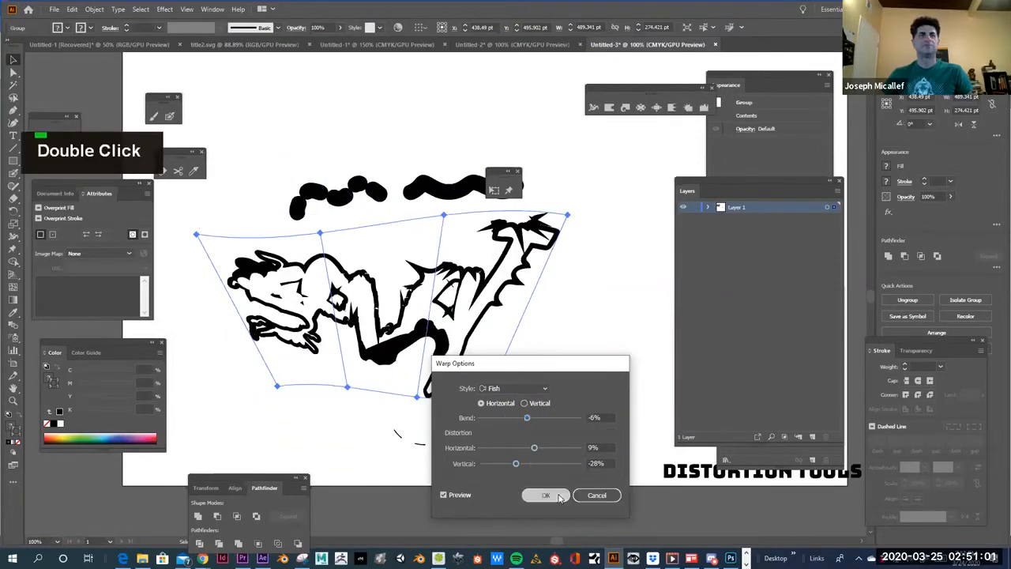
{"action": "left_click", "coordinate": [545, 495]}
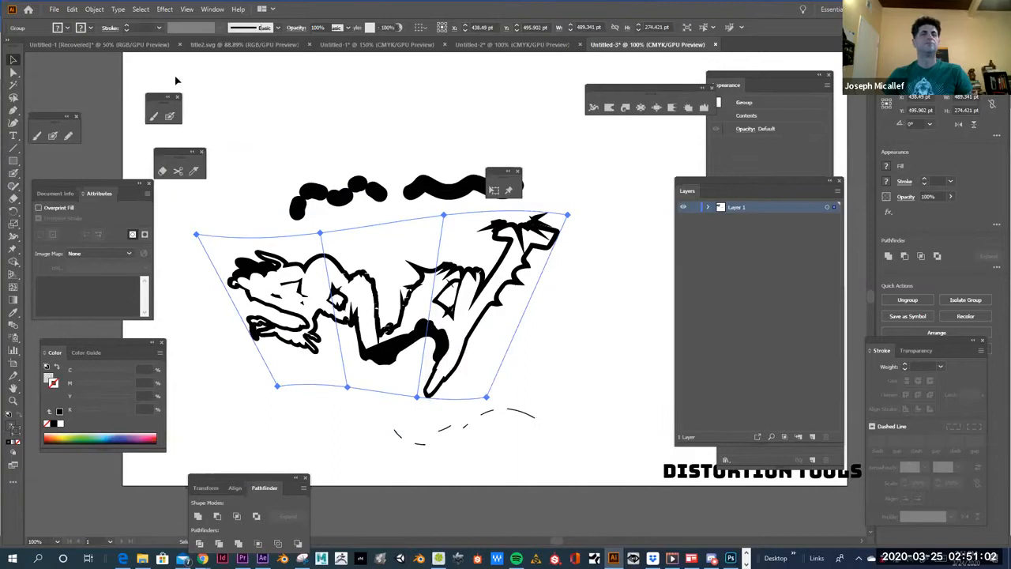
Step: Select the warped figure and move it slightly lower on the artboard
{"action": "left_click", "coordinate": [283, 356]}
{"action": "left_click_drag", "start_coordinate": [283, 327], "coordinate": [260, 275]}
{"action": "left_click_drag", "start_coordinate": [201, 237], "coordinate": [202, 261]}
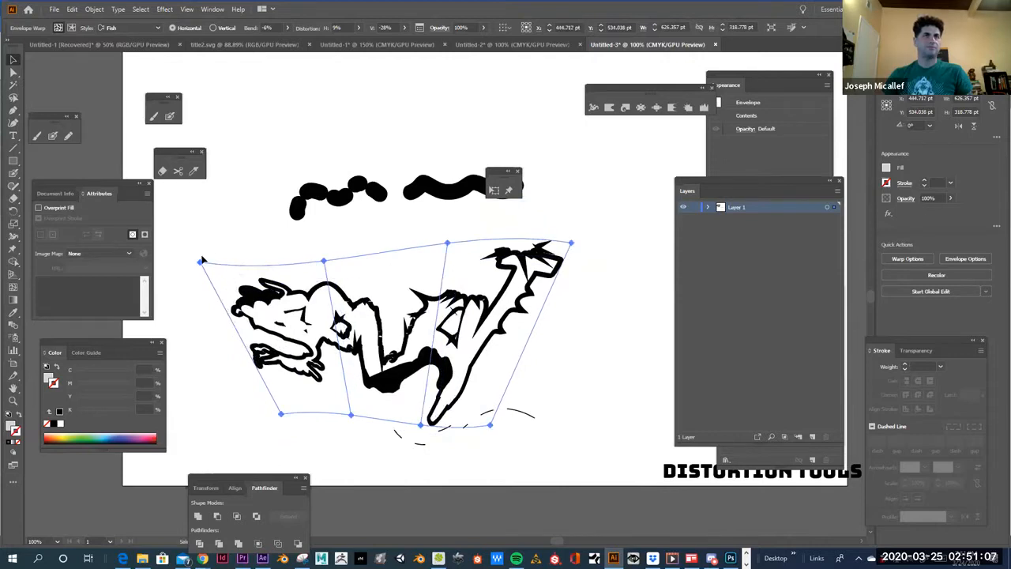
Step: Reshape the head end of the envelope by moving its two corner mesh points and the adjacent lower mesh point with Direct Selection
{"action": "left_click", "coordinate": [13, 72]}
{"action": "left_click", "coordinate": [185, 248]}
{"action": "left_click", "coordinate": [200, 262]}
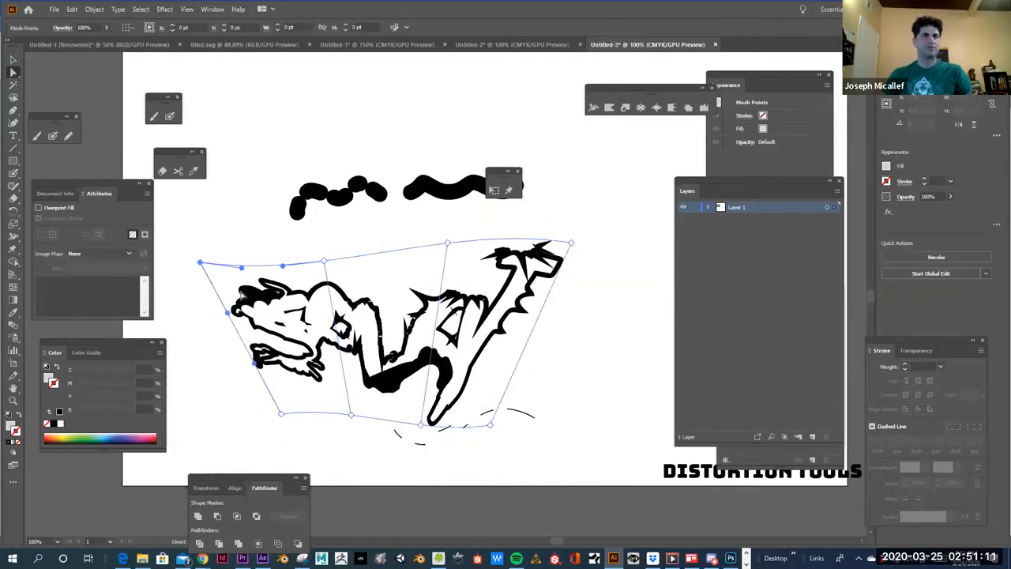
{"action": "left_click", "coordinate": [206, 283]}
{"action": "left_click", "coordinate": [205, 270]}
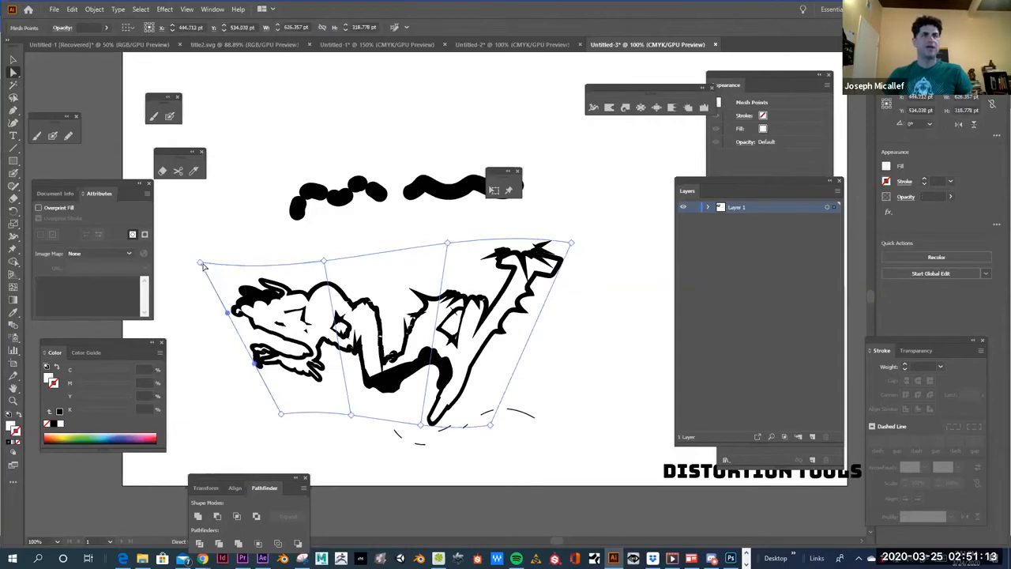
{"action": "left_click_drag", "start_coordinate": [201, 263], "coordinate": [256, 252]}
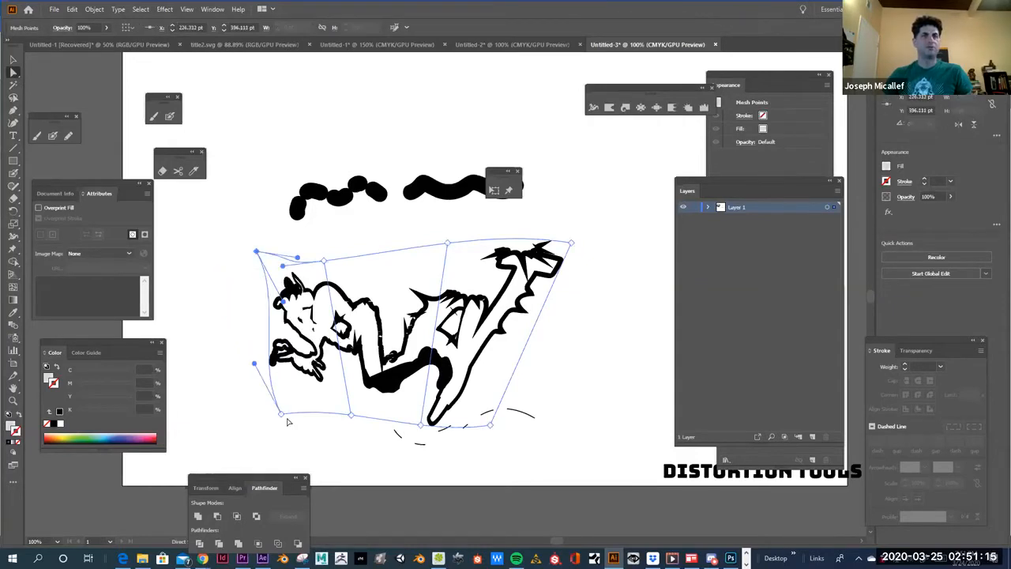
{"action": "left_click_drag", "start_coordinate": [280, 416], "coordinate": [229, 443]}
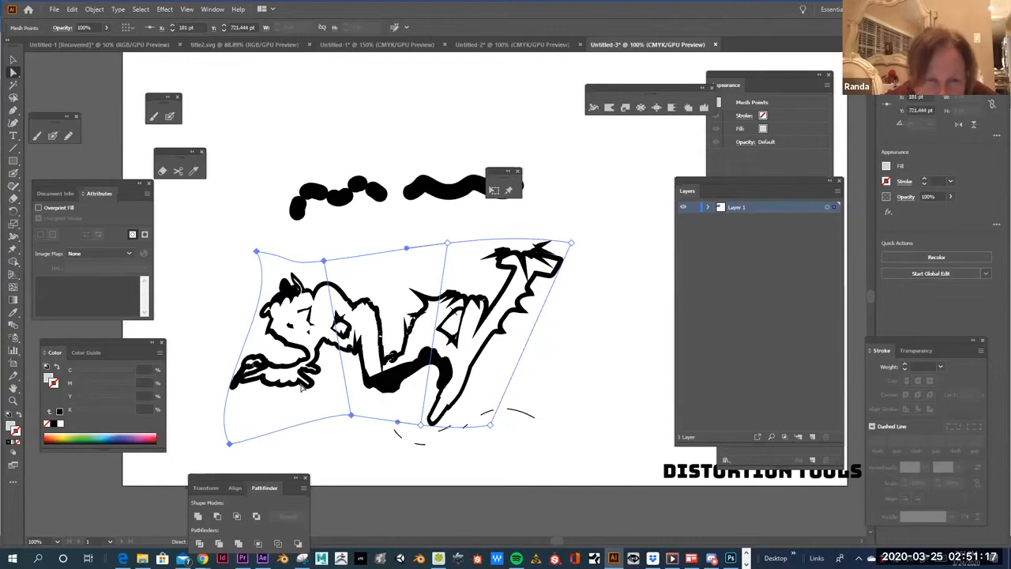
{"action": "left_click_drag", "start_coordinate": [351, 416], "coordinate": [309, 389]}
Step: Try shifting the lower mesh point near the foot and the upper point near the head, and undo these moves
{"action": "left_click_drag", "start_coordinate": [420, 427], "coordinate": [361, 444]}
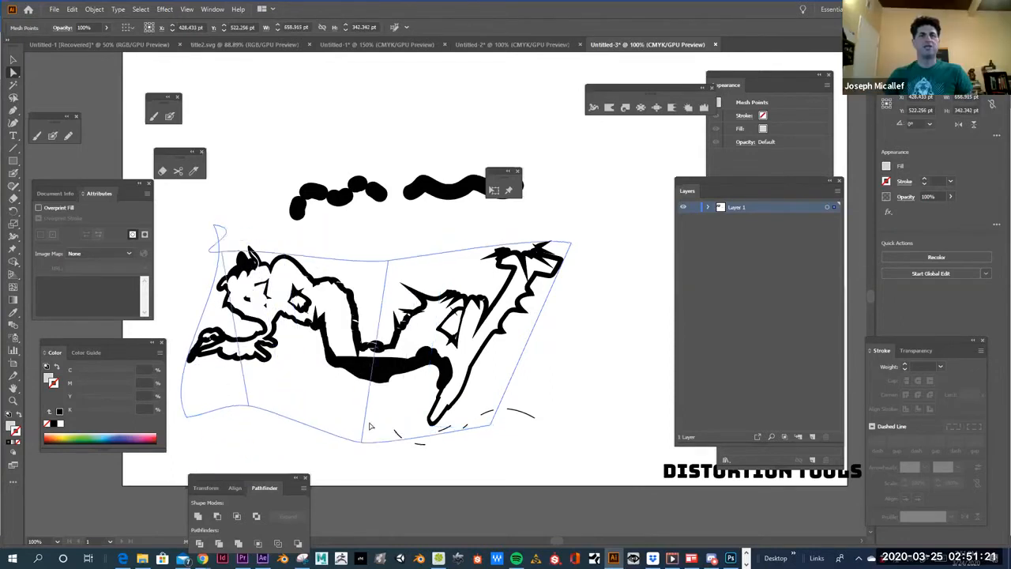
{"action": "left_click_drag", "start_coordinate": [213, 226], "coordinate": [234, 265]}
{"action": "key", "text": "ctrl+z"}
{"action": "key", "text": "ctrl+z"}
{"action": "key", "text": "ctrl+z"}
{"action": "key", "text": "ctrl+z"}
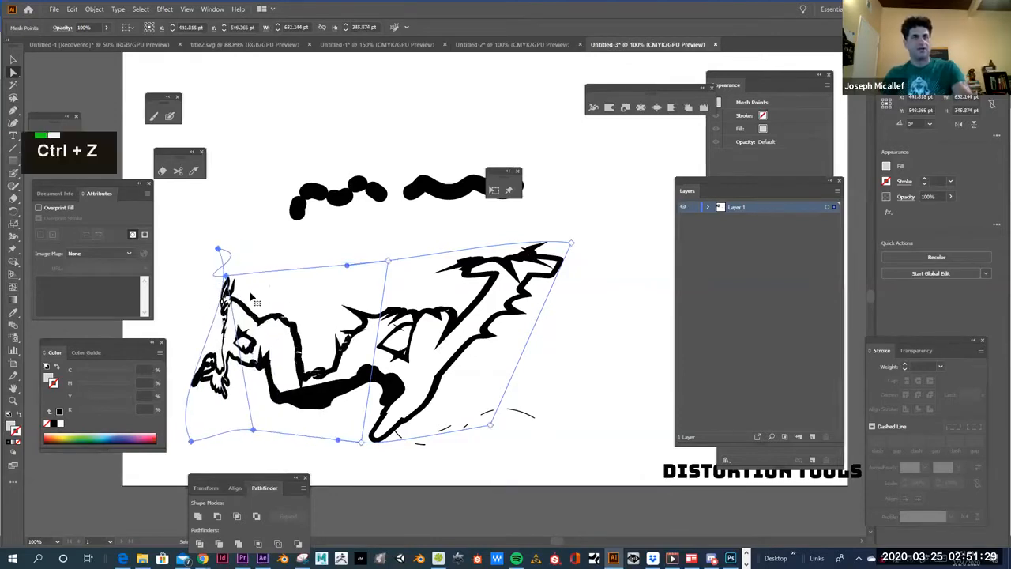
Step: Adjust the handle of the envelope's upper mesh point above the hips and move that point down to bend the body
{"action": "left_click", "coordinate": [447, 243]}
{"action": "left_click_drag", "start_coordinate": [414, 248], "coordinate": [391, 226]}
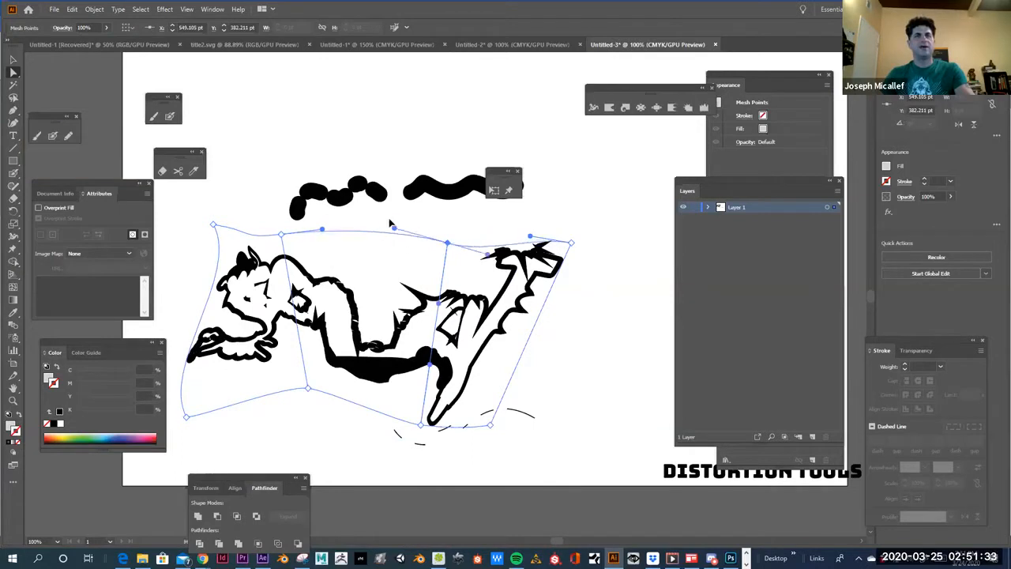
{"action": "left_click_drag", "start_coordinate": [447, 243], "coordinate": [430, 293]}
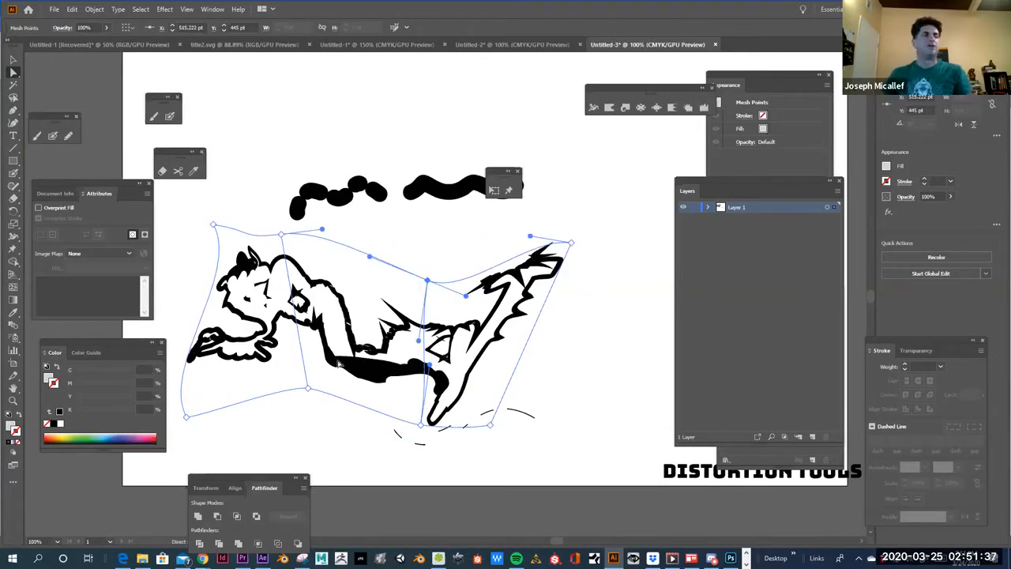
Step: Expand the envelope distortion into plain paths and deselect the figure
{"action": "left_click", "coordinate": [95, 9]}
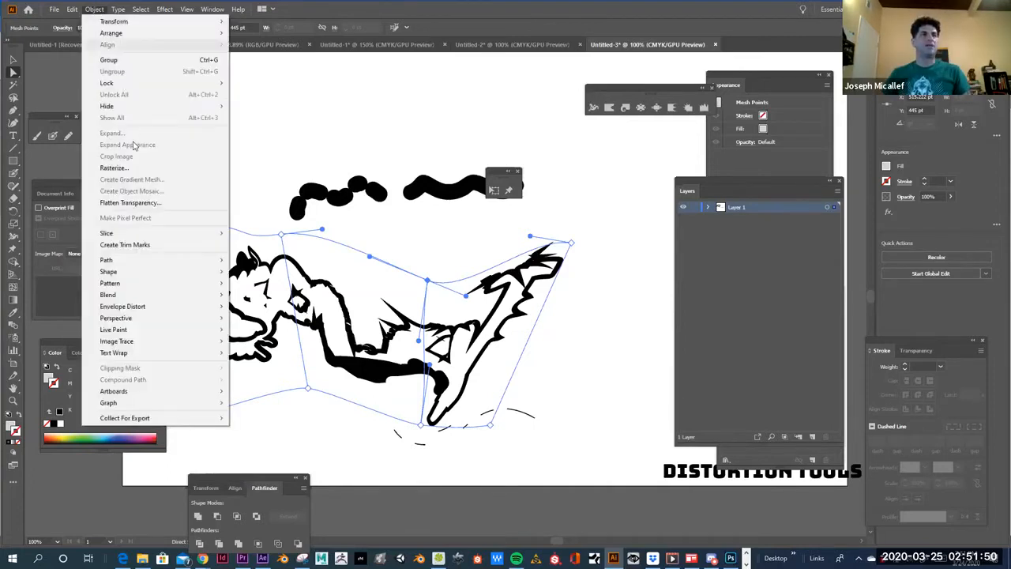
{"action": "mouse_move", "coordinate": [168, 308]}
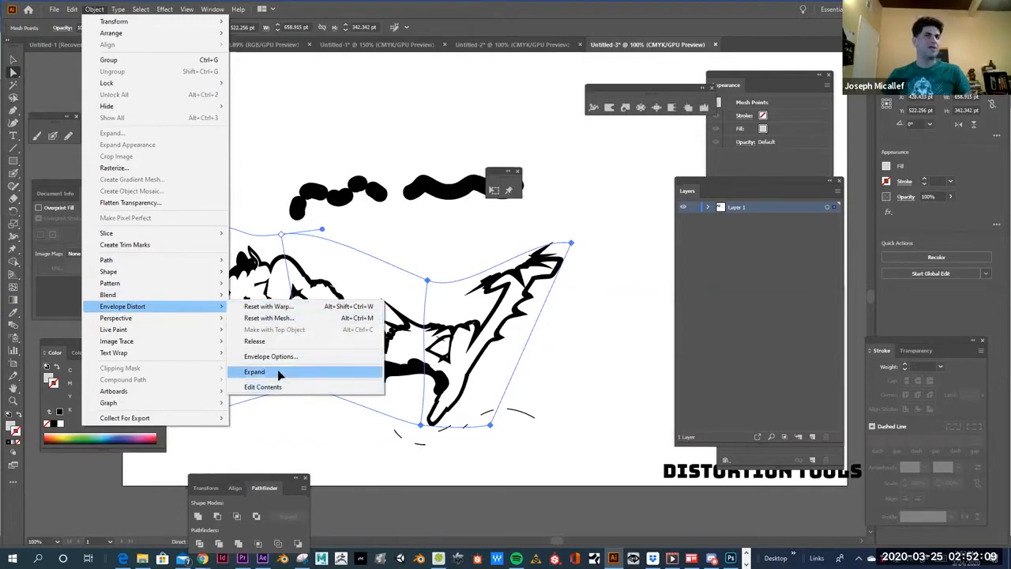
{"action": "left_click", "coordinate": [255, 371]}
{"action": "left_click", "coordinate": [359, 372]}
{"action": "left_click", "coordinate": [359, 372]}
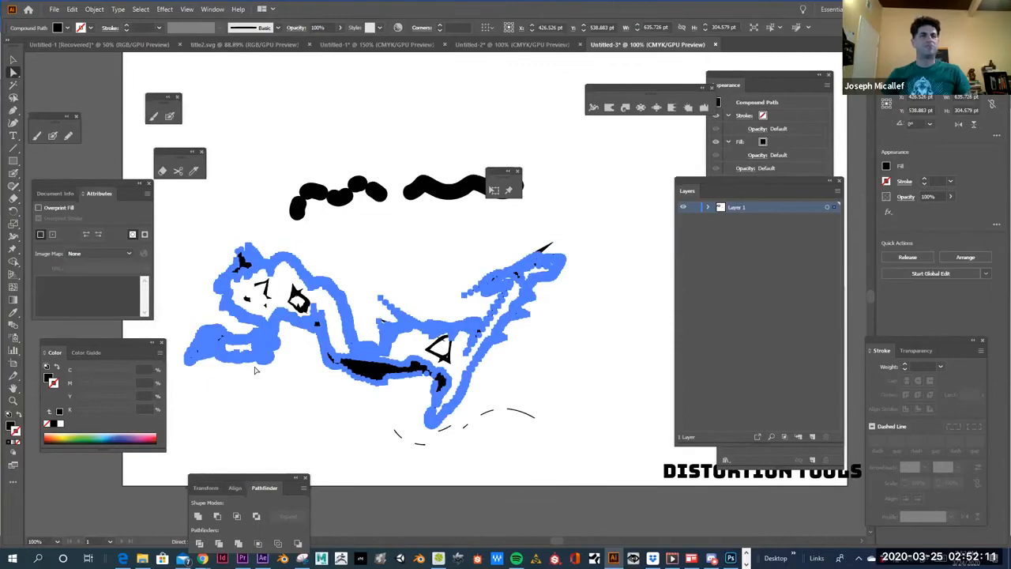
{"action": "left_click", "coordinate": [382, 408]}
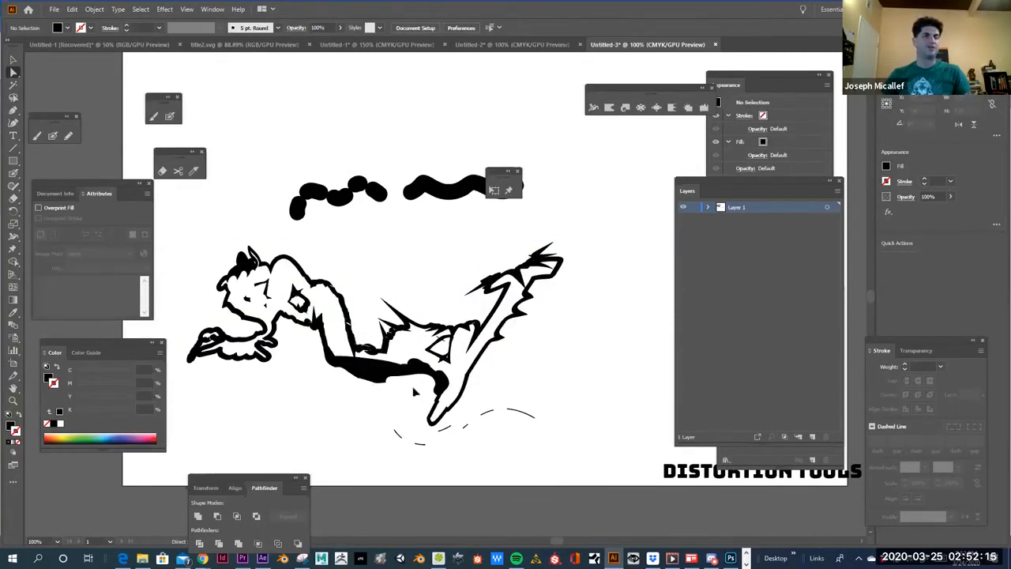
Step: Undo the envelope expansion
{"action": "key", "text": "ctrl+z"}
{"action": "key", "text": "ctrl+z"}
{"action": "key", "text": "ctrl+z"}
{"action": "key", "text": "ctrl+z"}
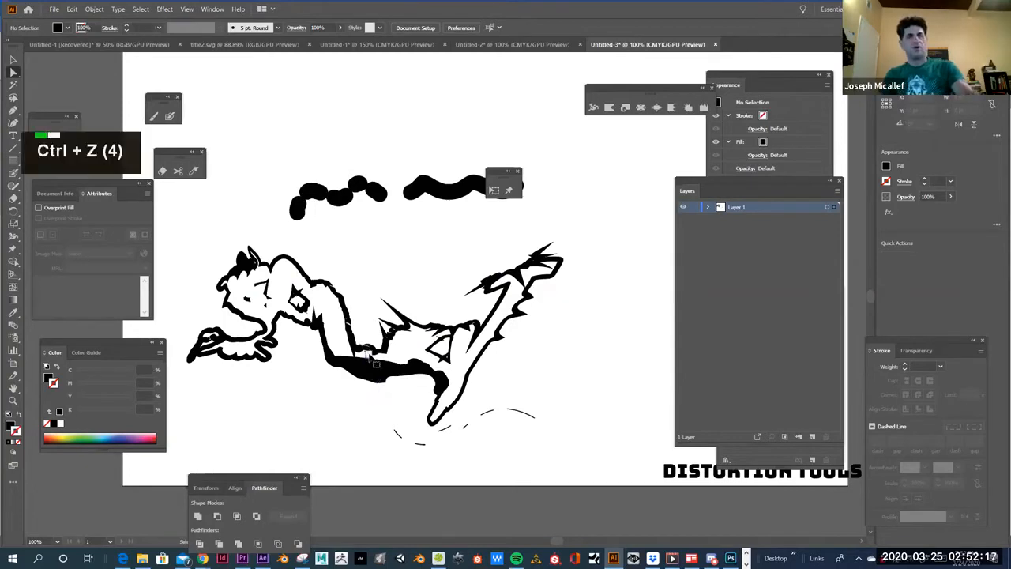
Step: Switch to editing the envelope's contents and pull the anchor points on the underside of the black torso shape downward
{"action": "left_click", "coordinate": [94, 9]}
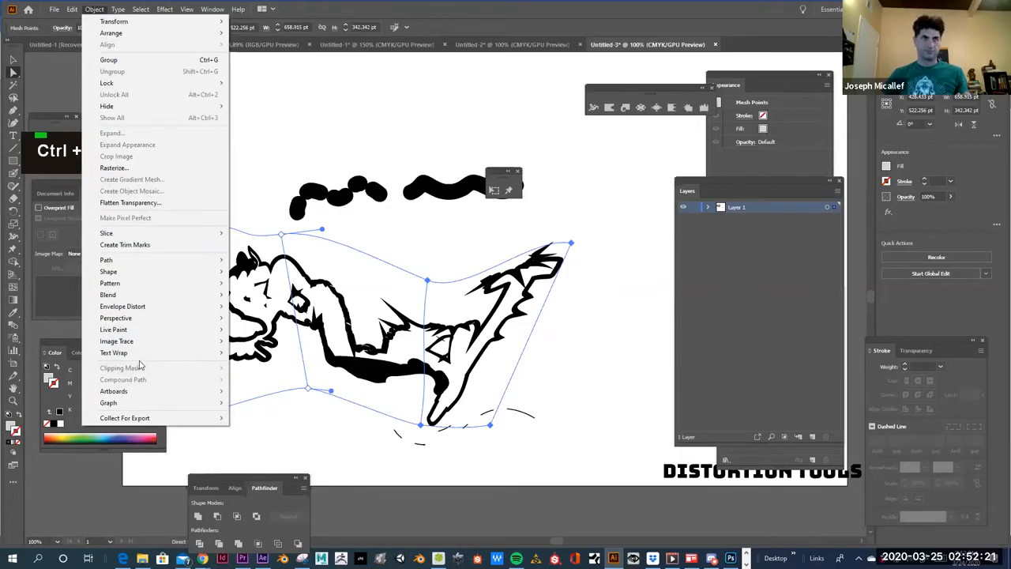
{"action": "mouse_move", "coordinate": [140, 306]}
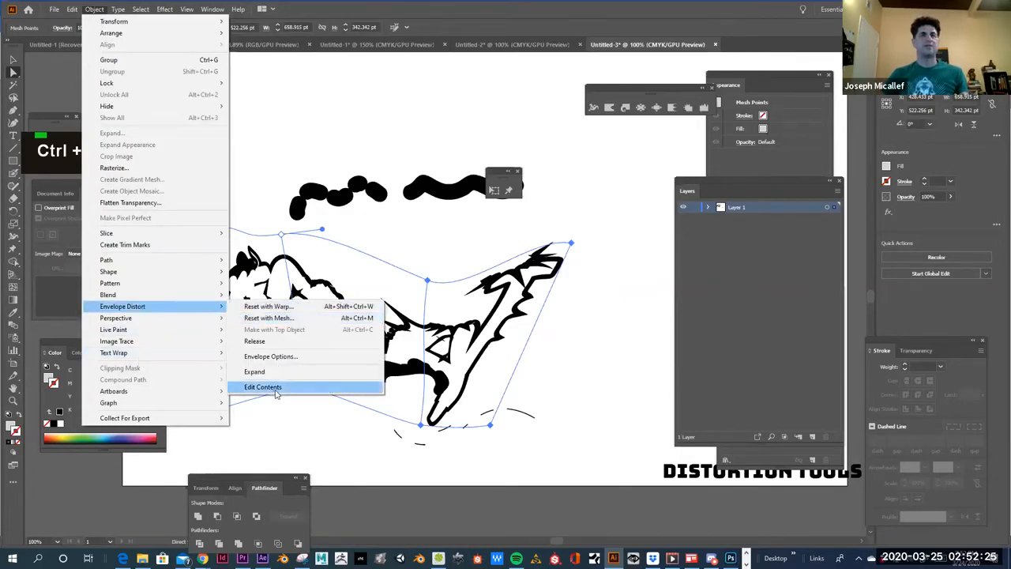
{"action": "left_click", "coordinate": [277, 392]}
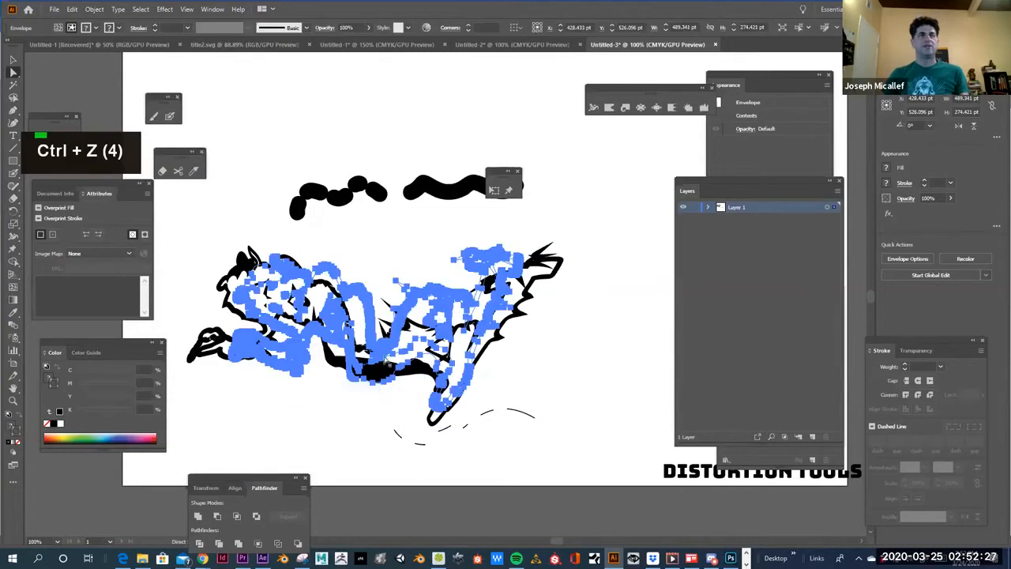
{"action": "left_click", "coordinate": [383, 329], "text": "ctrl"}
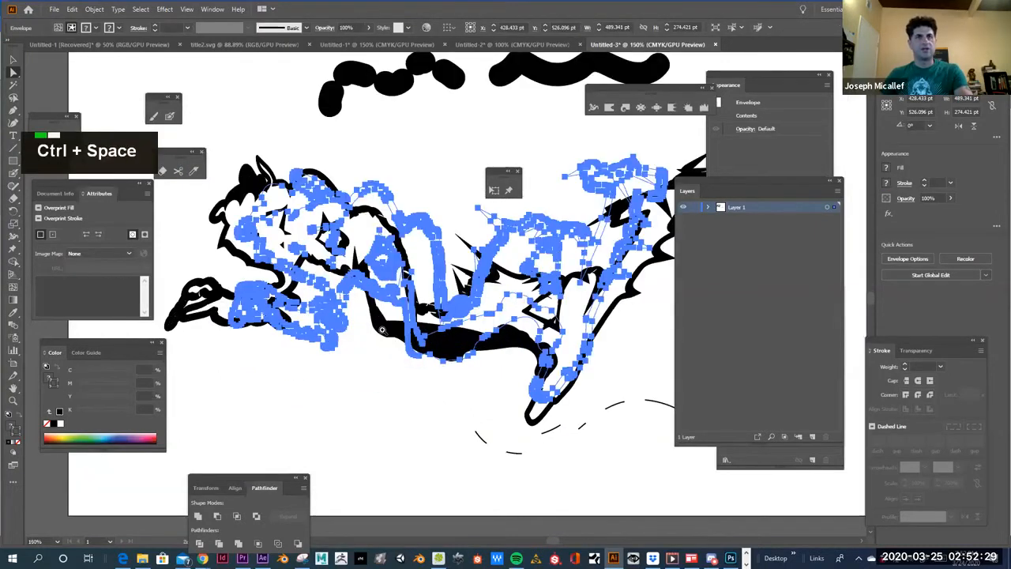
{"action": "left_click", "coordinate": [383, 330], "text": "ctrl"}
{"action": "left_click", "coordinate": [529, 326]}
{"action": "left_click_drag", "start_coordinate": [529, 330], "coordinate": [522, 361]}
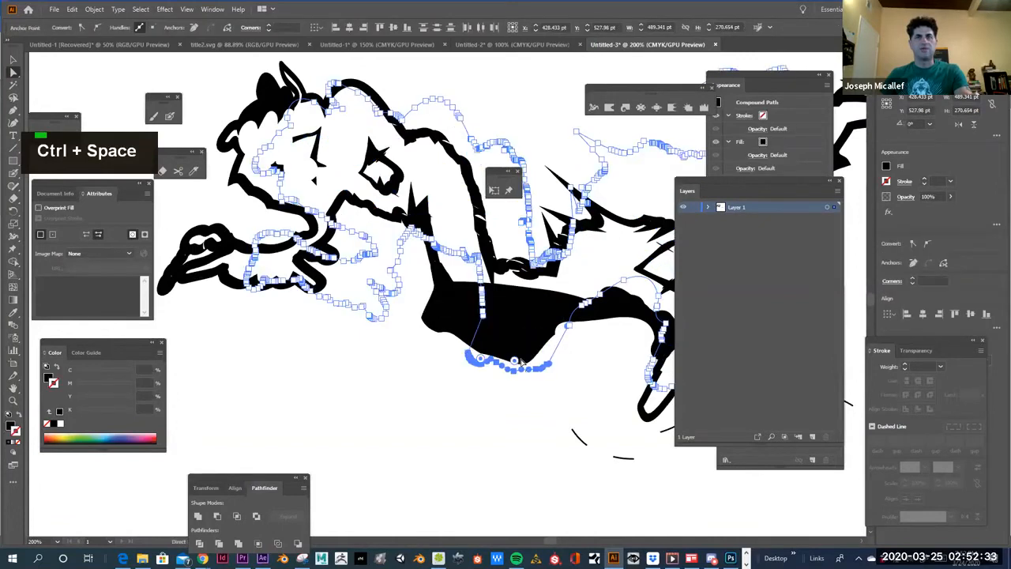
Step: Select the envelope's full contents and switch back to editing the envelope mesh
{"action": "key", "text": "ctrl+a"}
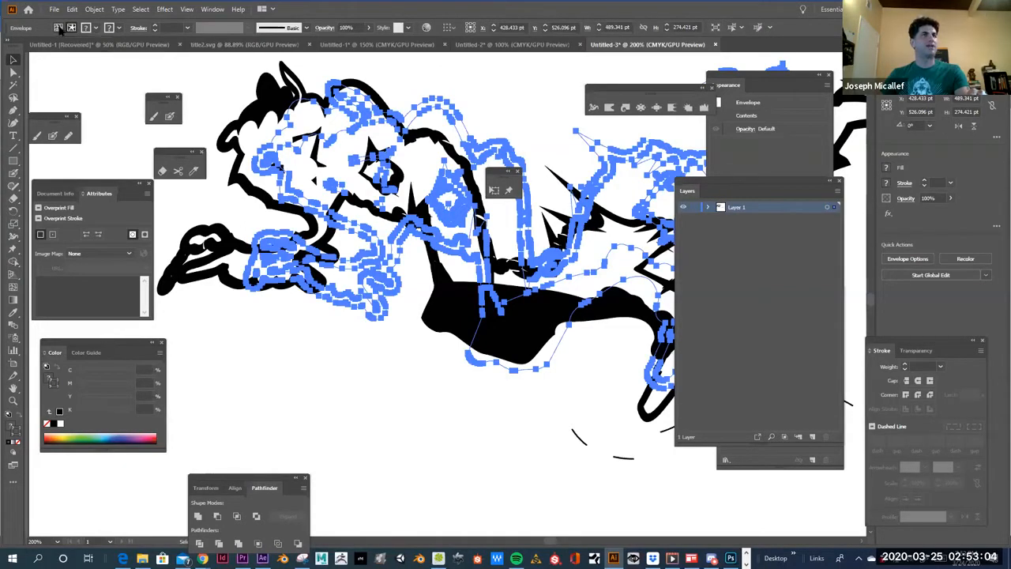
{"action": "left_click", "coordinate": [58, 27]}
{"action": "left_click", "coordinate": [545, 320], "text": "ctrl+alt+super"}
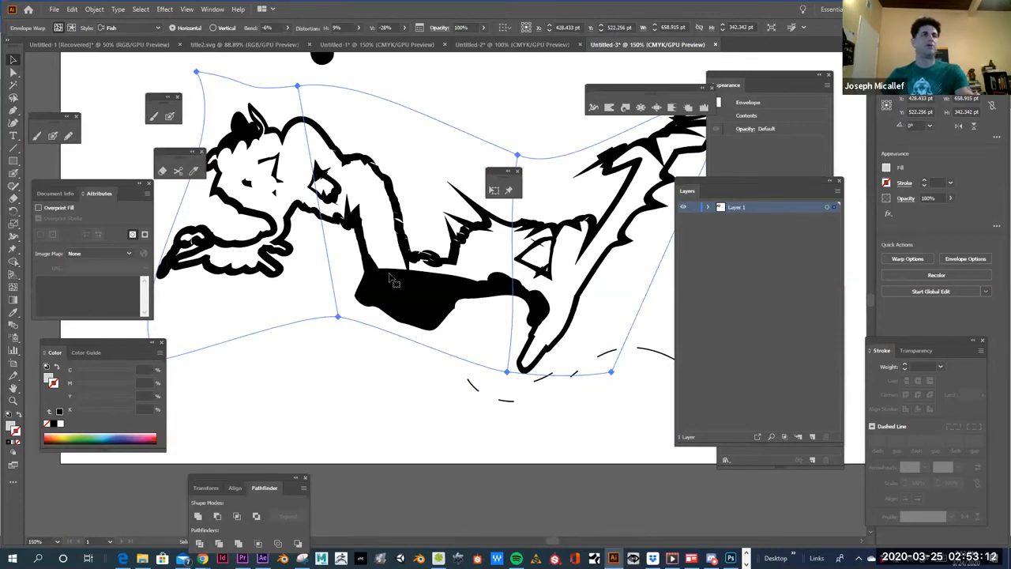
Step: Isolate the envelope's contents, try reshaping the outstretched hand's anchor points, undo the last move and exit isolation mode
{"action": "double_click", "coordinate": [406, 297]}
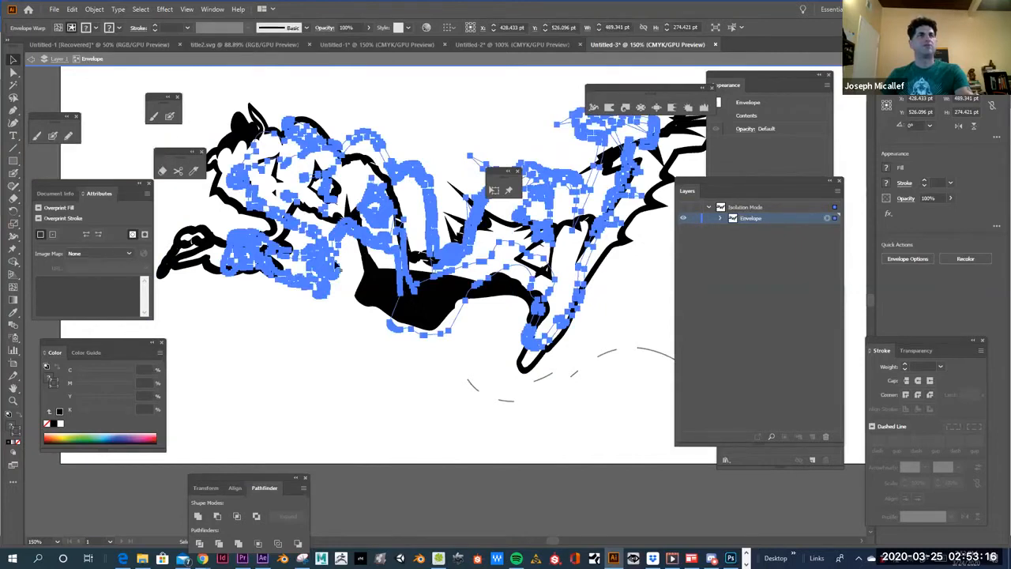
{"action": "double_click", "coordinate": [332, 263]}
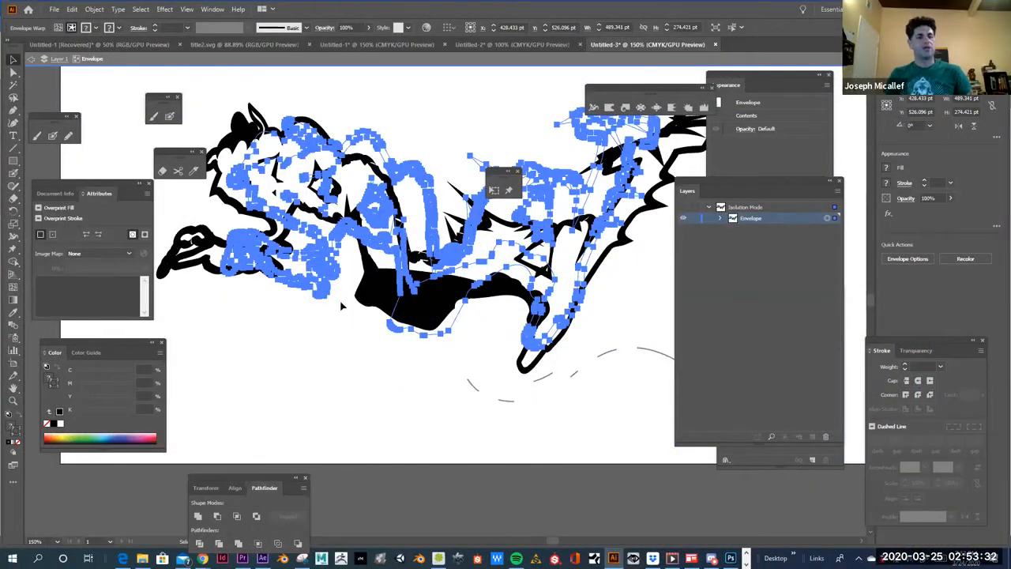
{"action": "key", "text": "a"}
{"action": "left_click_drag", "start_coordinate": [298, 271], "coordinate": [254, 286]}
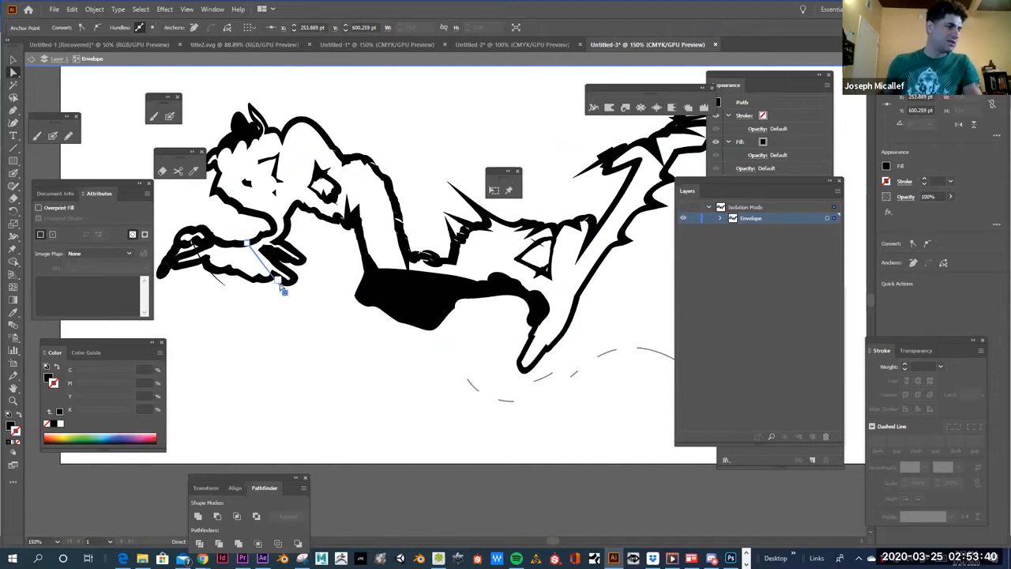
{"action": "key", "text": "ctrl+z"}
{"action": "left_click", "coordinate": [397, 316]}
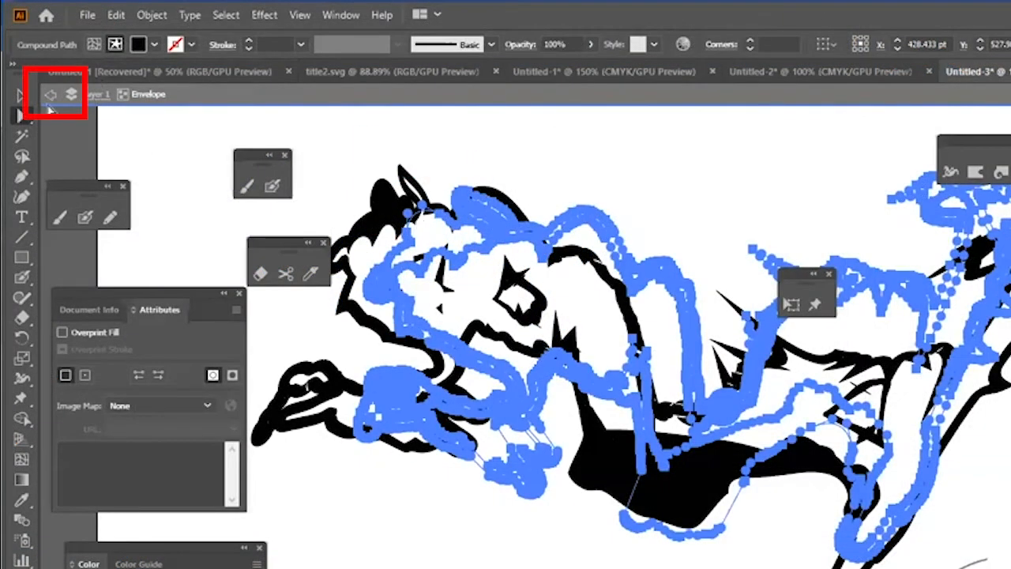
{"action": "left_click", "coordinate": [49, 100]}
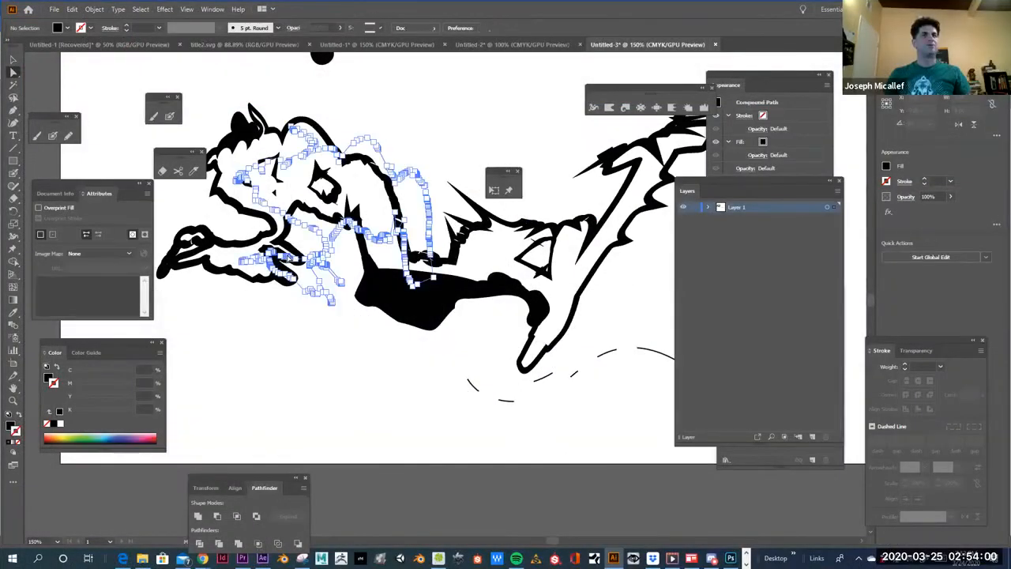
Step: Return from the envelope's contents to its mesh and release the envelope distortion
{"action": "left_click", "coordinate": [409, 310]}
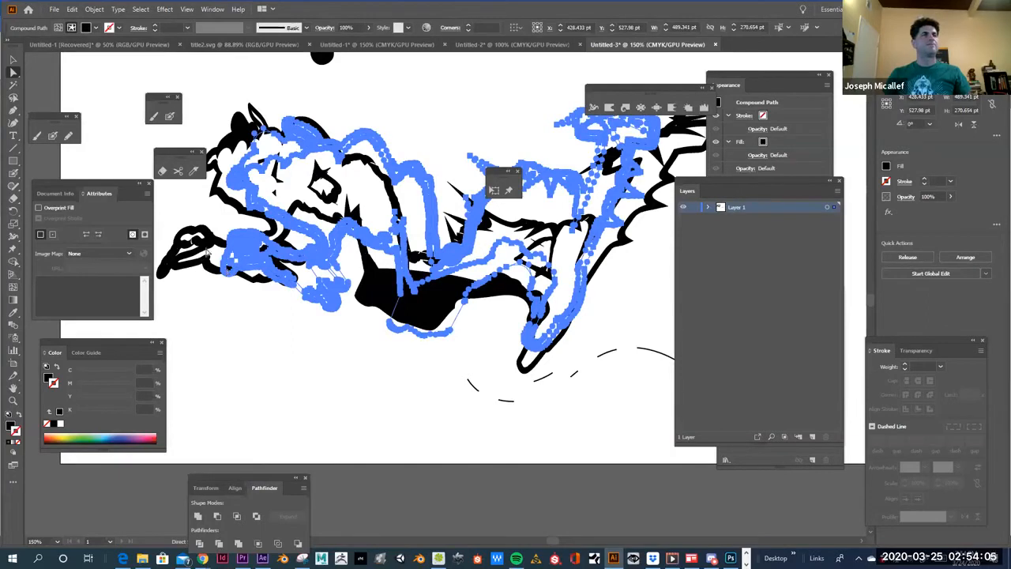
{"action": "left_click", "coordinate": [57, 29]}
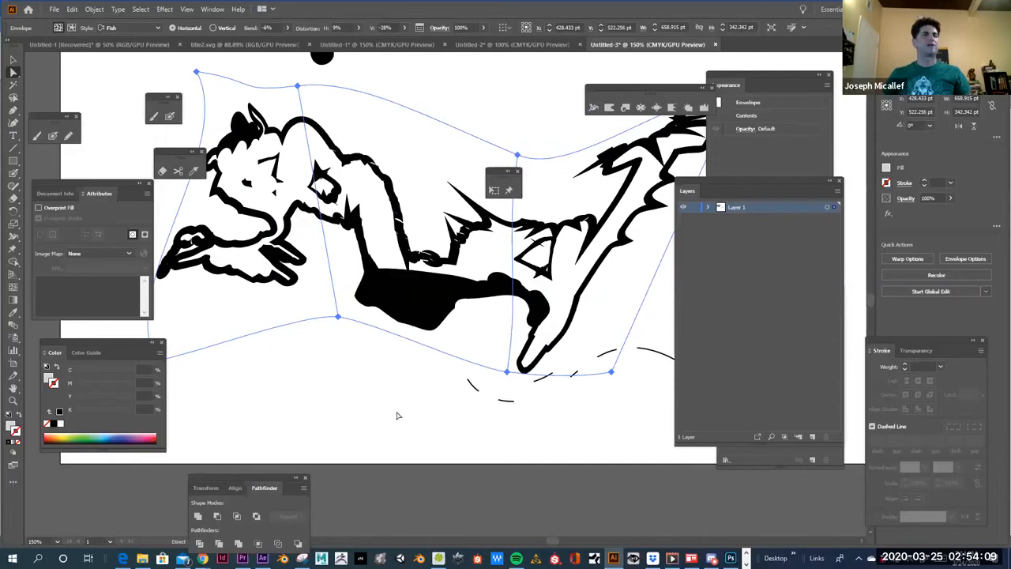
{"action": "double_click", "coordinate": [419, 310]}
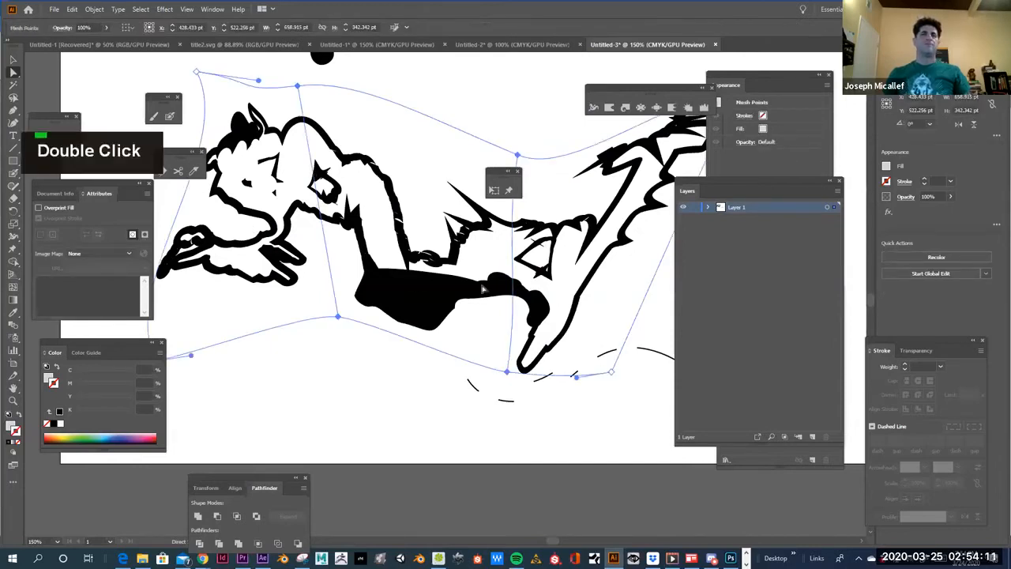
{"action": "left_click", "coordinate": [94, 9]}
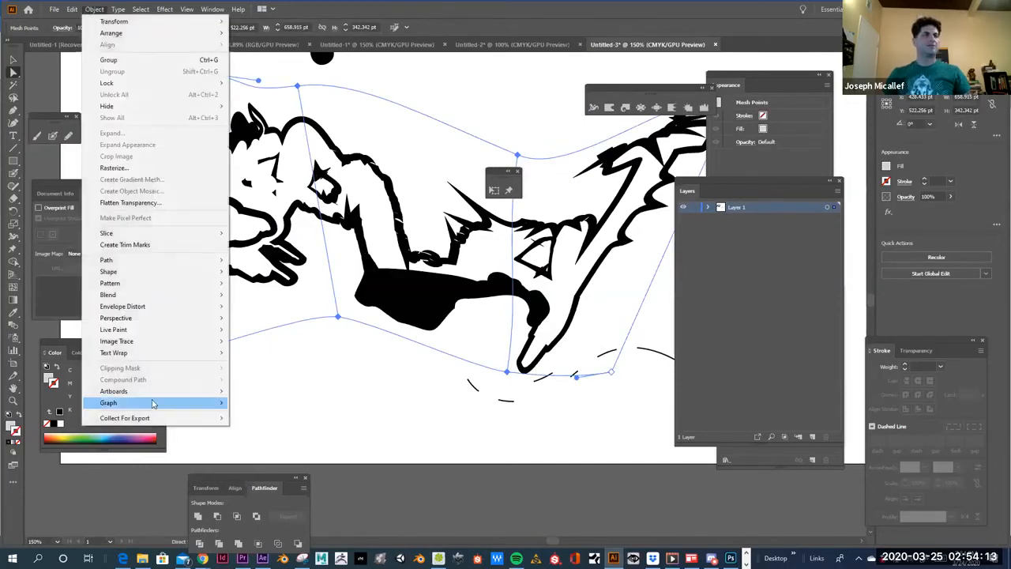
{"action": "mouse_move", "coordinate": [142, 311]}
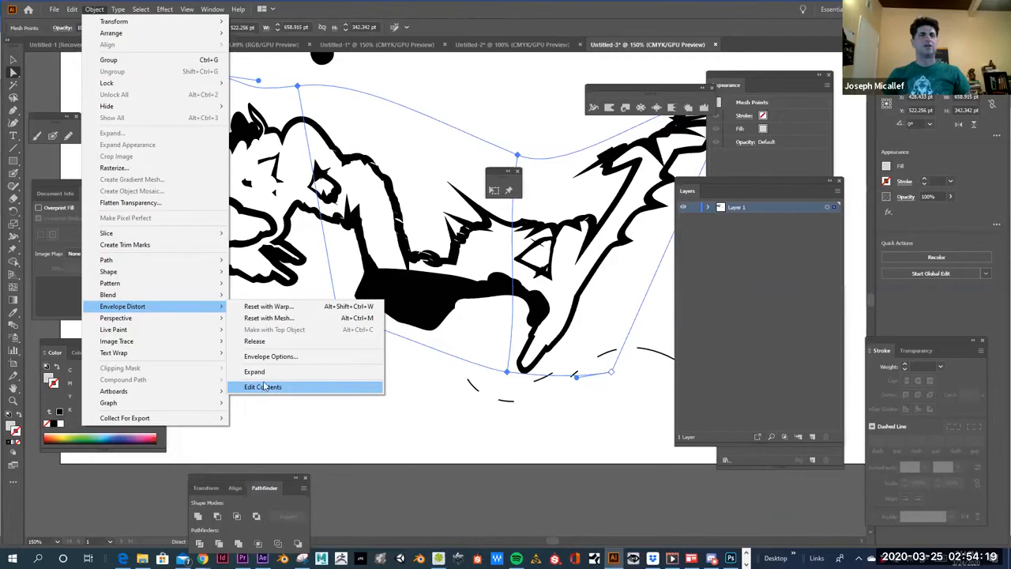
{"action": "left_click", "coordinate": [261, 342]}
{"action": "left_click", "coordinate": [293, 365]}
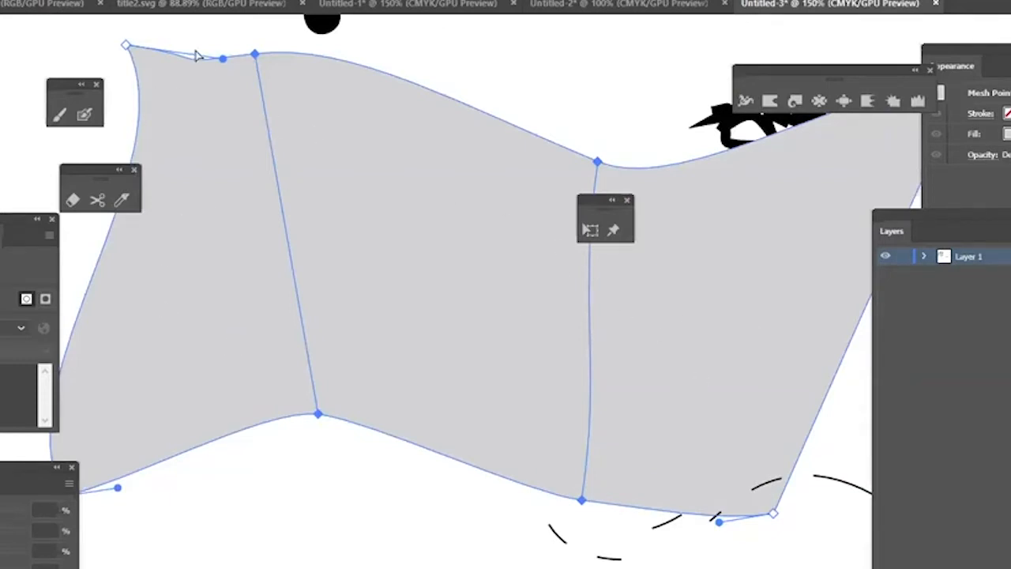
Step: Pull part of the released gray mesh shape away from the figure and delete the mesh, leaving the figure deselected
{"action": "left_click", "coordinate": [183, 308]}
{"action": "left_click_drag", "start_coordinate": [377, 466], "coordinate": [379, 466]}
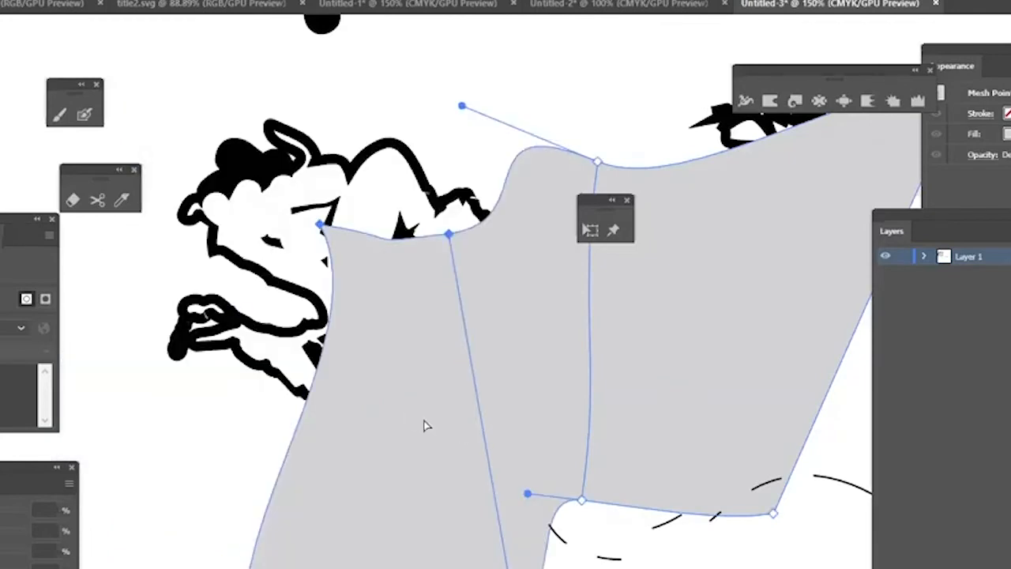
{"action": "key", "text": "BackSpace"}
{"action": "key", "text": "BackSpace"}
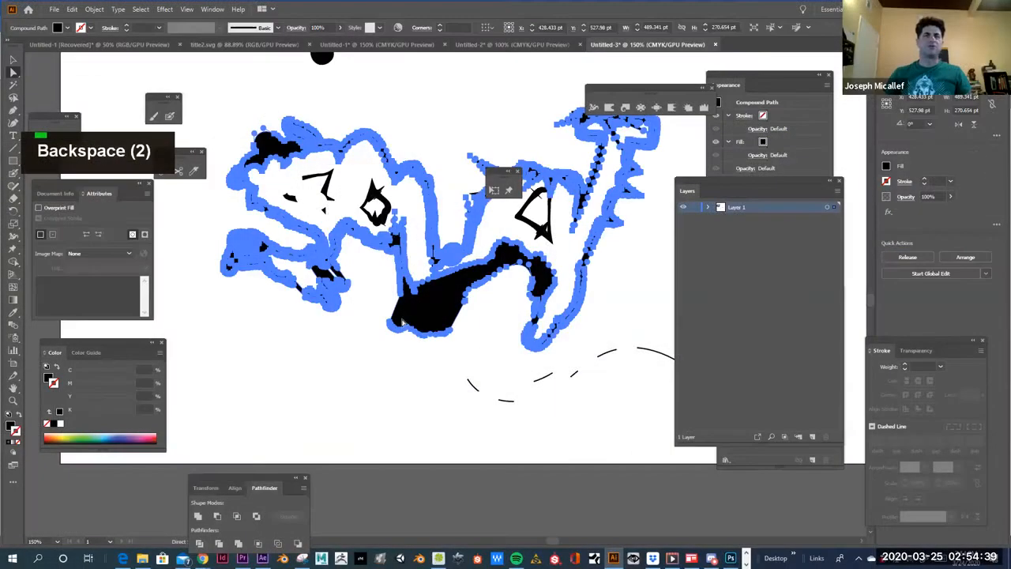
{"action": "left_click", "coordinate": [478, 373]}
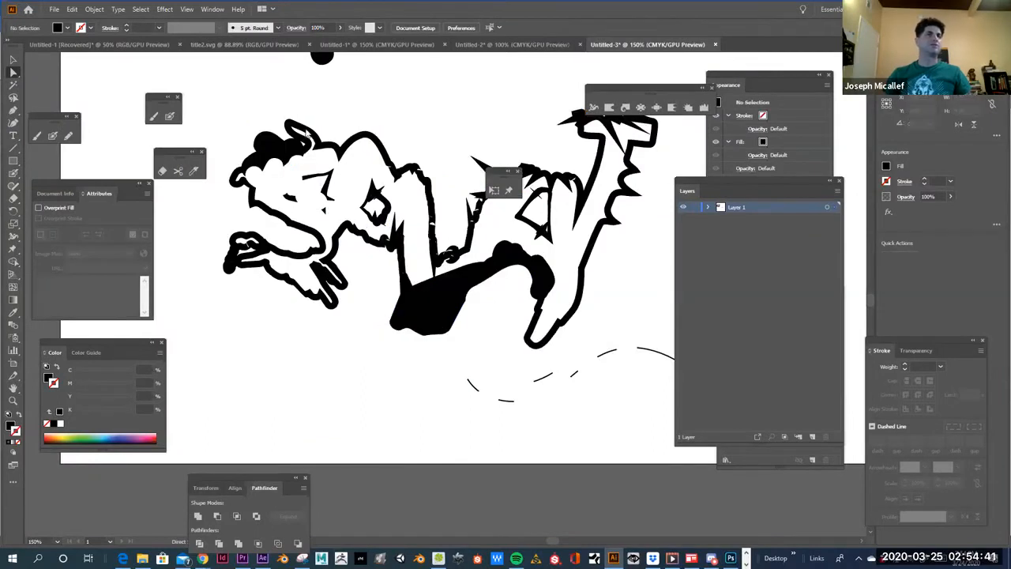
Step: Undo the envelope release and the earlier warp edits back to the original figure group
{"action": "key", "text": "ctrl+z"}
{"action": "left_click", "coordinate": [241, 296]}
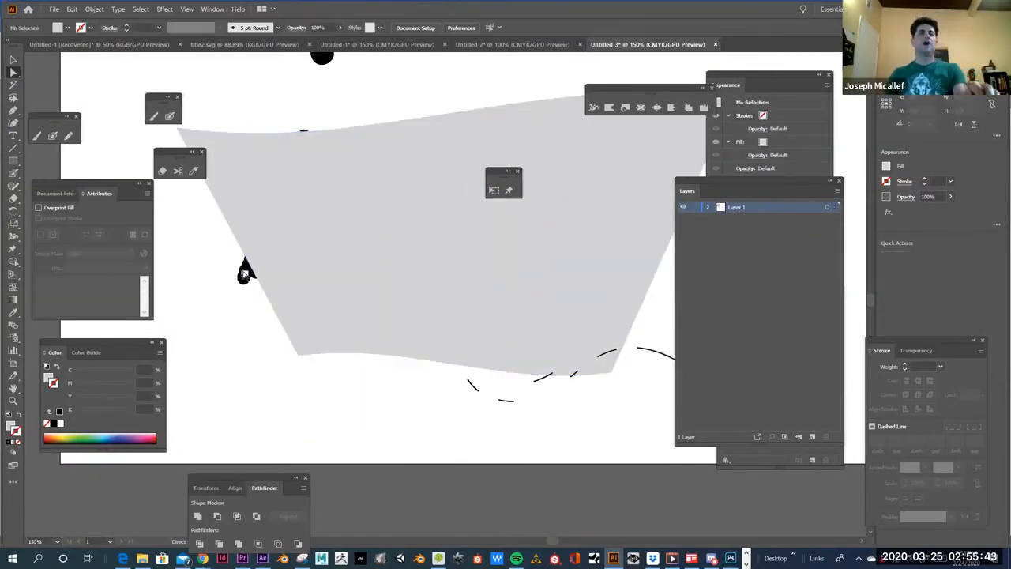
{"action": "left_click", "coordinate": [286, 288]}
{"action": "key", "text": "ctrl+z"}
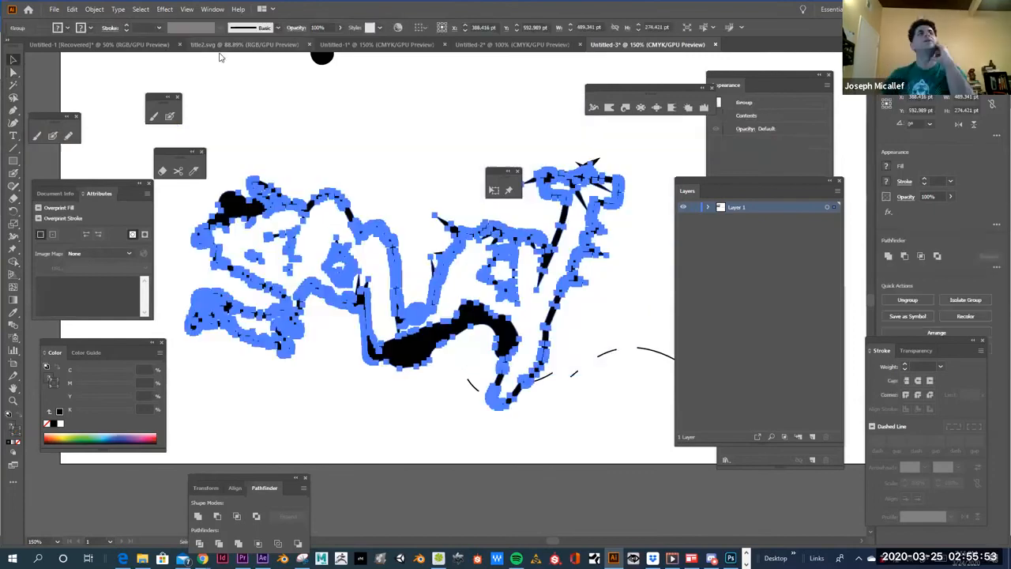
Step: Apply an envelope distort mesh with 4 rows and 4 columns to the figure group, with the preview enabled
{"action": "left_click", "coordinate": [94, 9]}
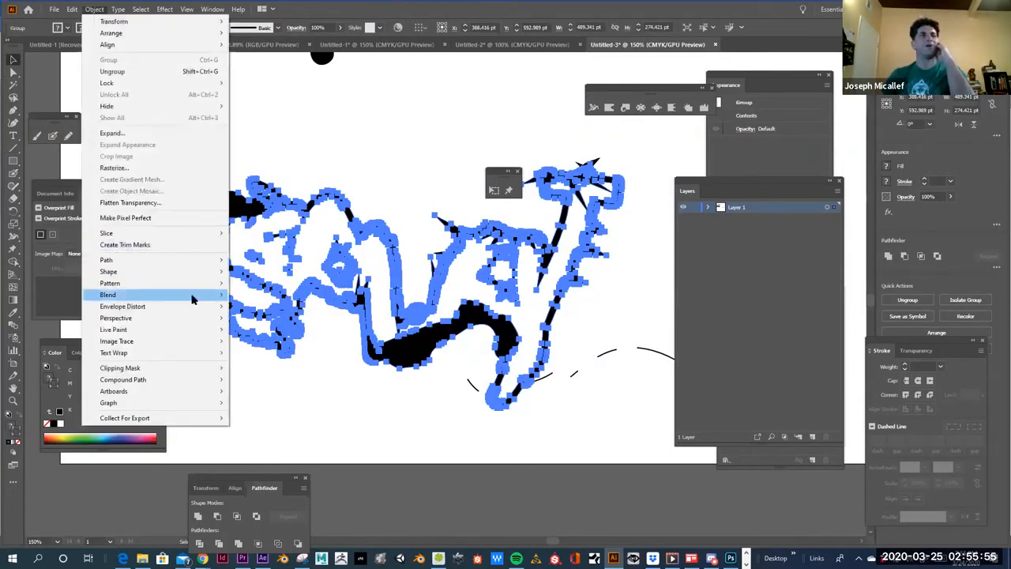
{"action": "mouse_move", "coordinate": [177, 309]}
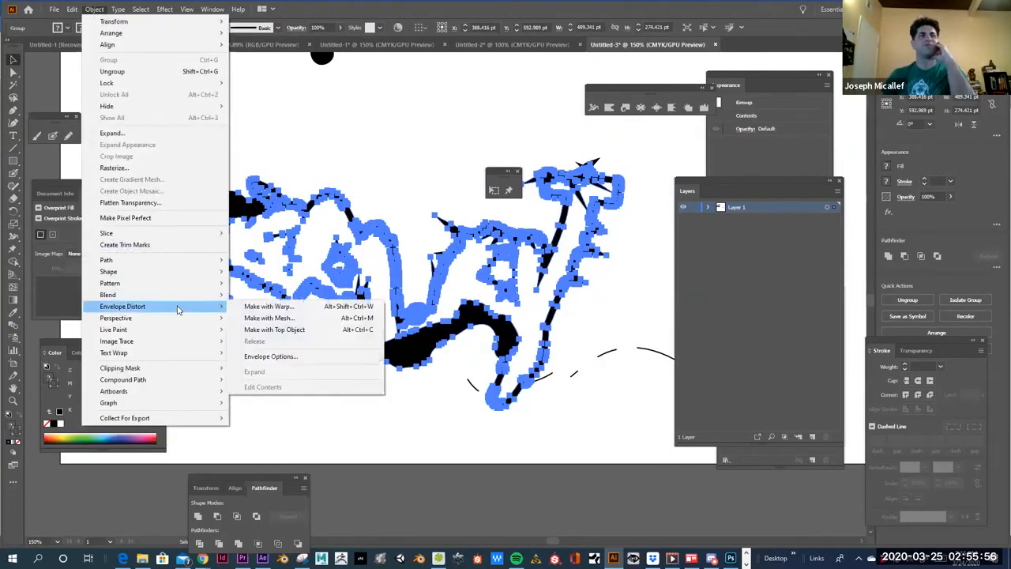
{"action": "left_click", "coordinate": [256, 317]}
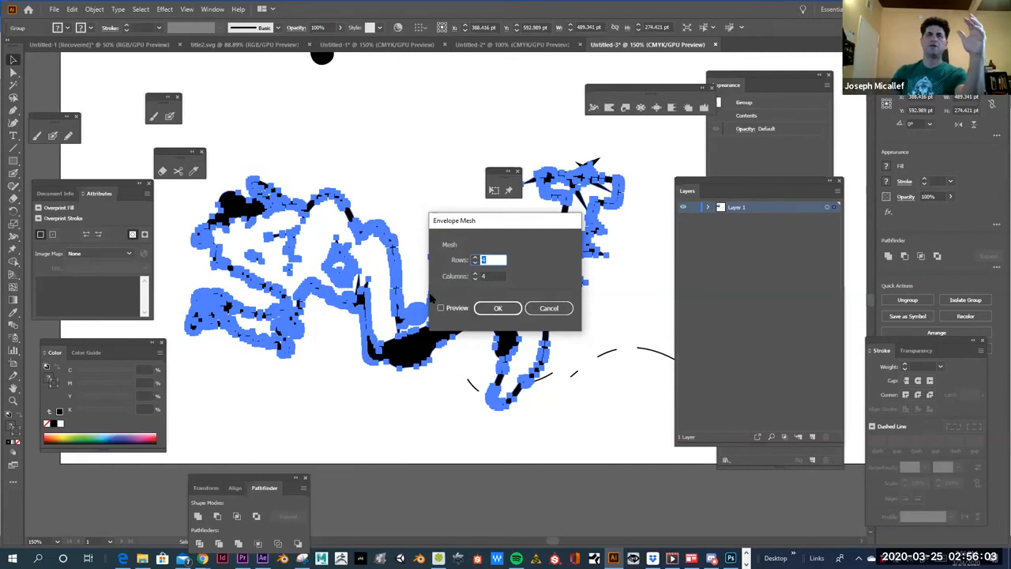
{"action": "left_click", "coordinate": [442, 308]}
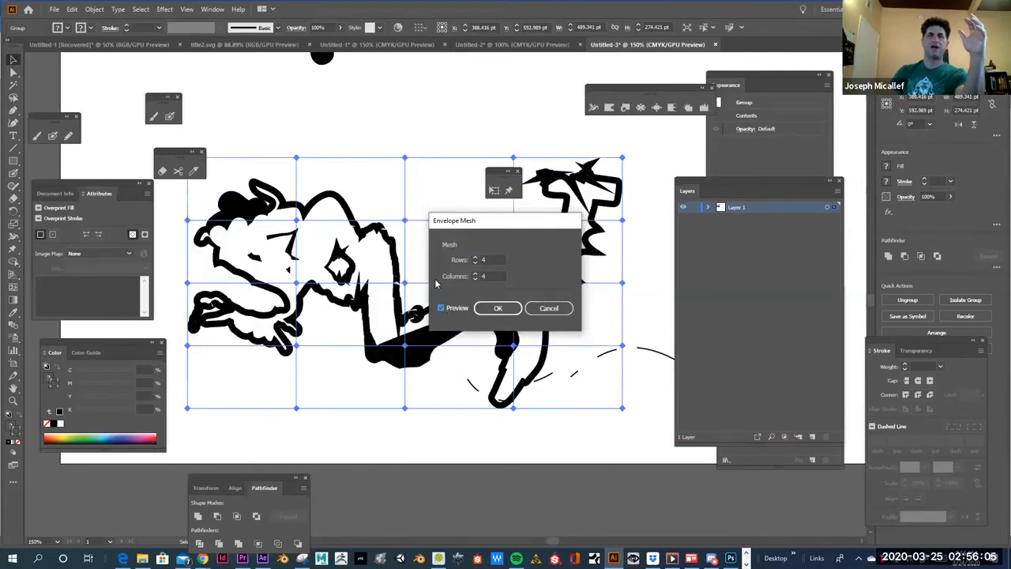
{"action": "left_click", "coordinate": [512, 308]}
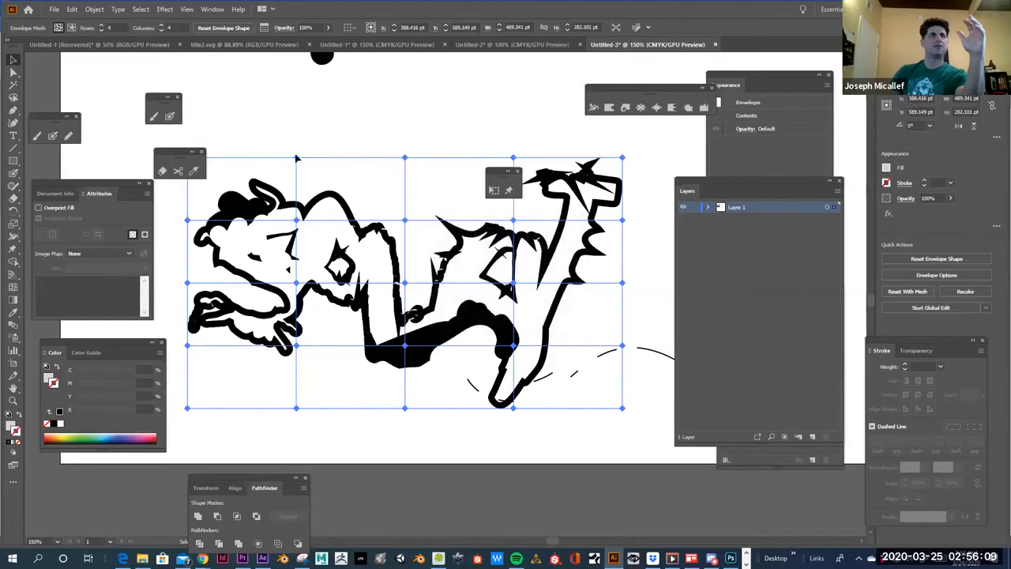
Step: Raise the upper three mesh points on the second vertical mesh line and the lower points on the second and third lines
{"action": "left_click", "coordinate": [13, 71]}
{"action": "left_click", "coordinate": [42, 85]}
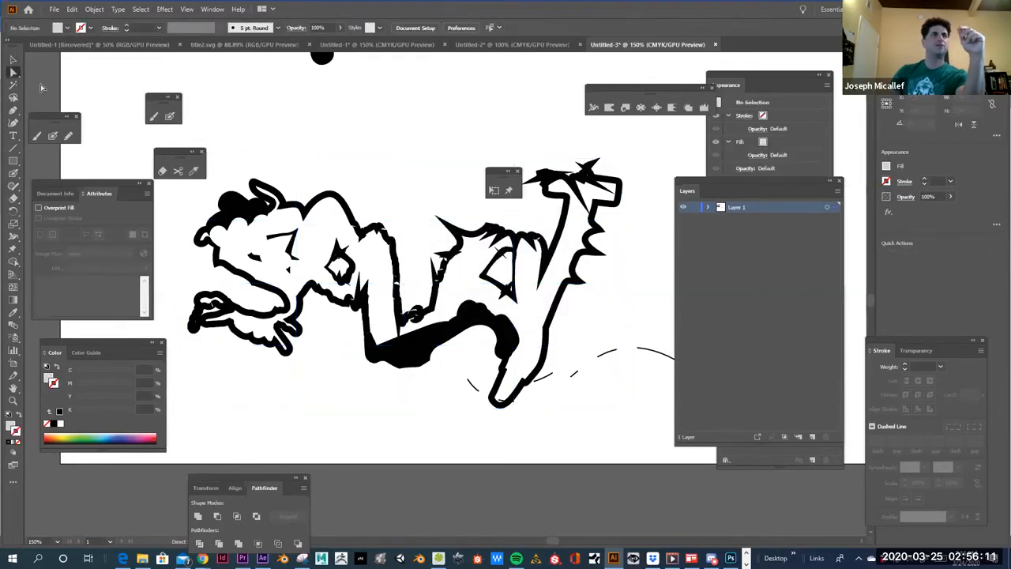
{"action": "left_click", "coordinate": [344, 211]}
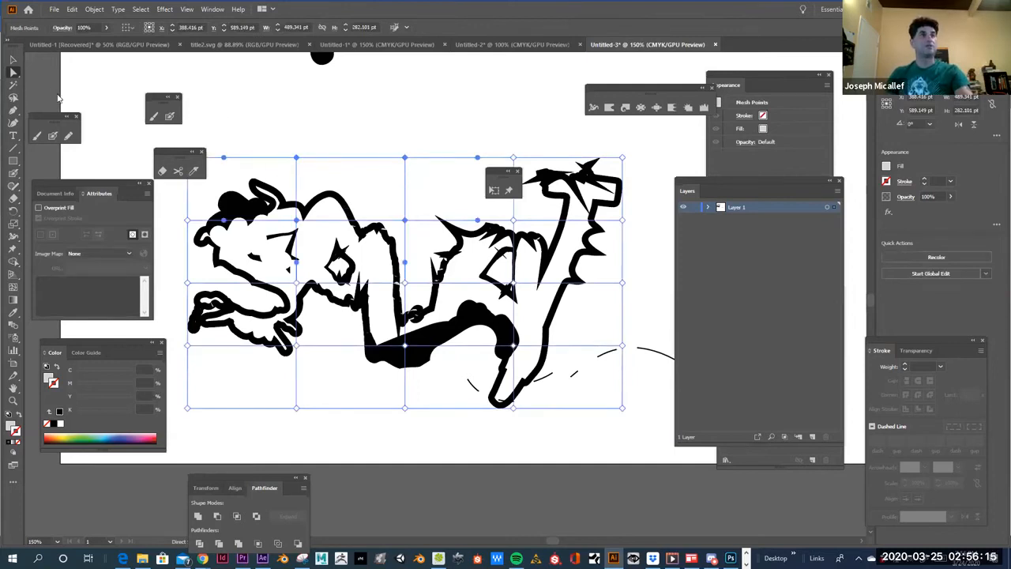
{"action": "key", "text": "a"}
{"action": "key", "text": "a"}
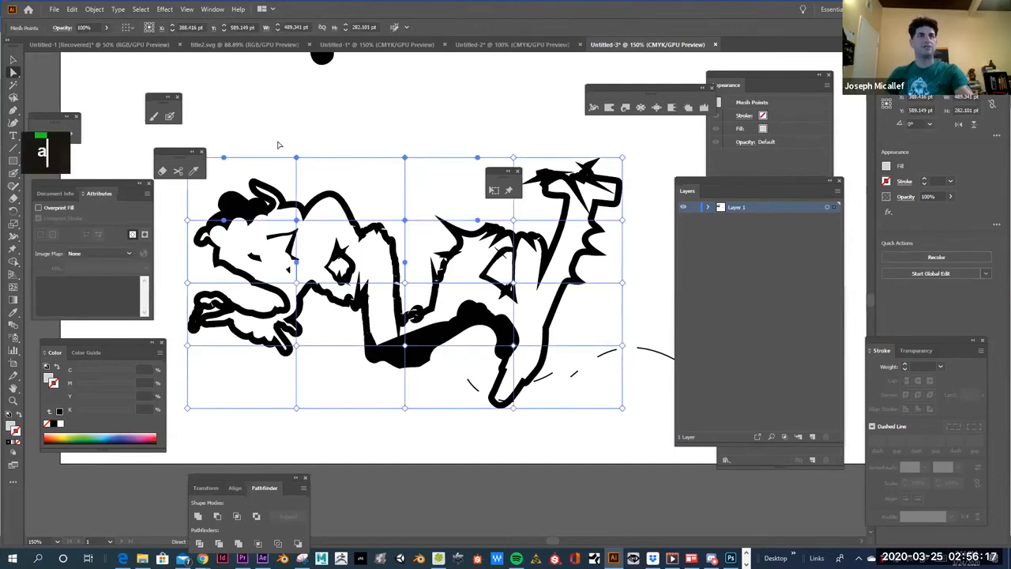
{"action": "left_click_drag", "start_coordinate": [296, 158], "coordinate": [290, 112]}
{"action": "left_click_drag", "start_coordinate": [298, 219], "coordinate": [293, 165]}
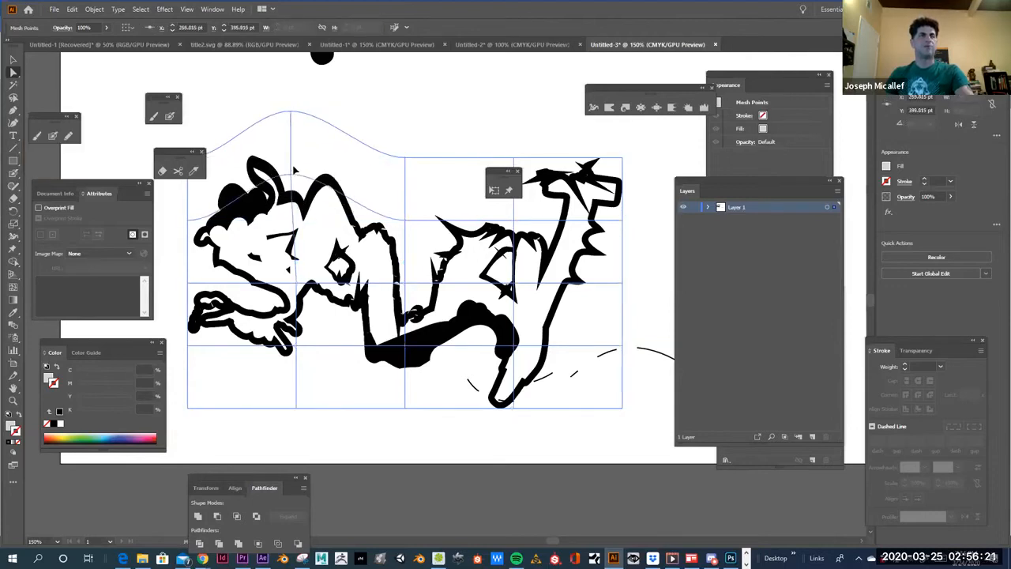
{"action": "left_click", "coordinate": [297, 286]}
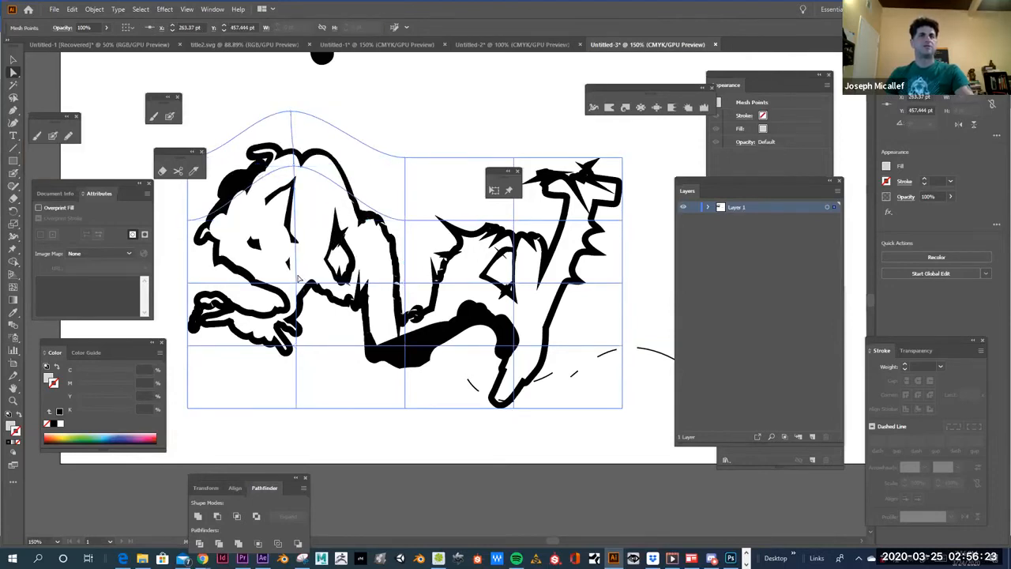
{"action": "left_click_drag", "start_coordinate": [297, 283], "coordinate": [296, 250]}
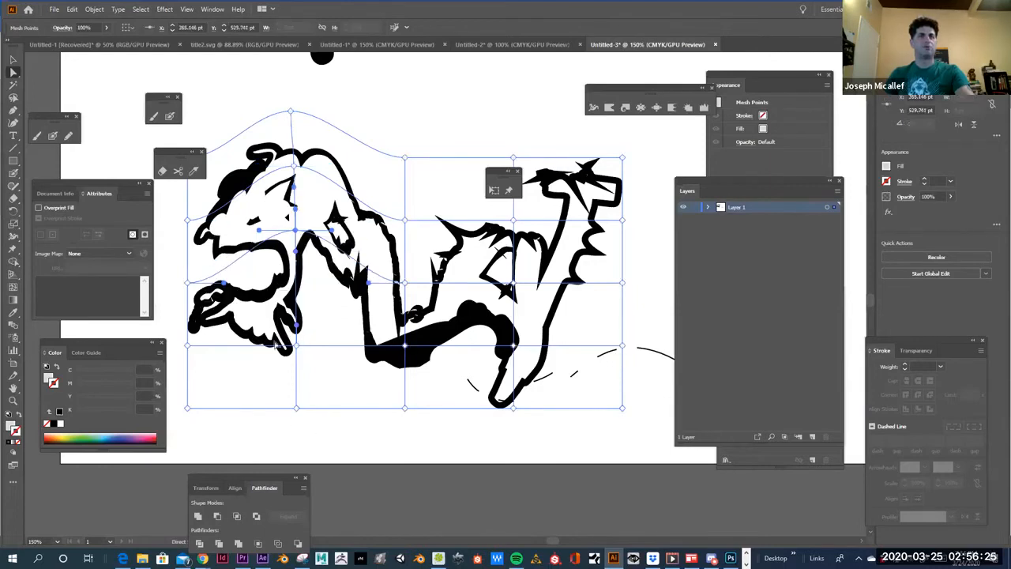
{"action": "left_click_drag", "start_coordinate": [299, 353], "coordinate": [395, 388]}
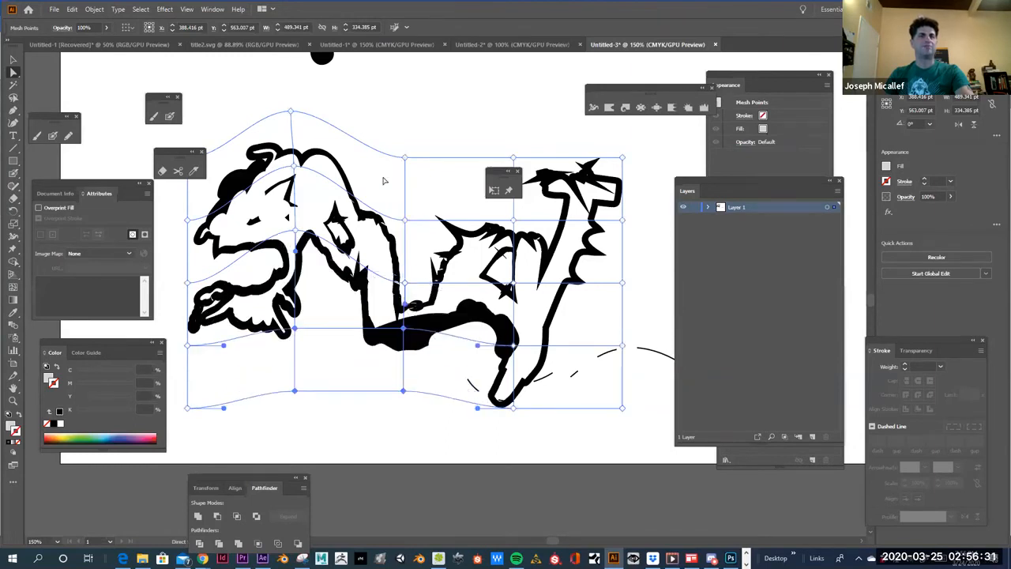
Step: Tilt the handle of the third vertical mesh line's top point, lower that point, and shift the mesh points around the feet up and outward
{"action": "left_click", "coordinate": [405, 158]}
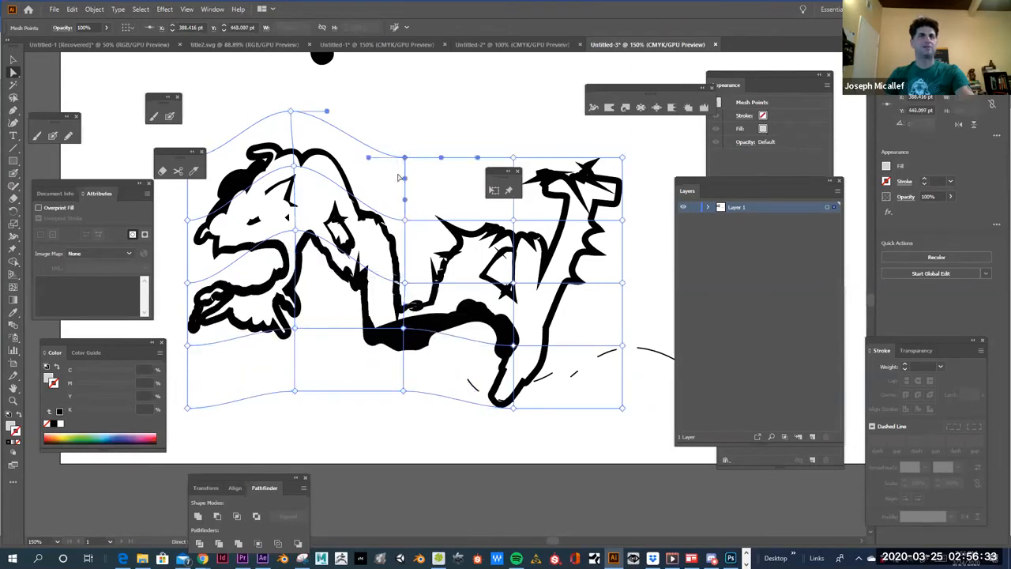
{"action": "left_click", "coordinate": [374, 159]}
{"action": "left_click_drag", "start_coordinate": [368, 158], "coordinate": [381, 126]}
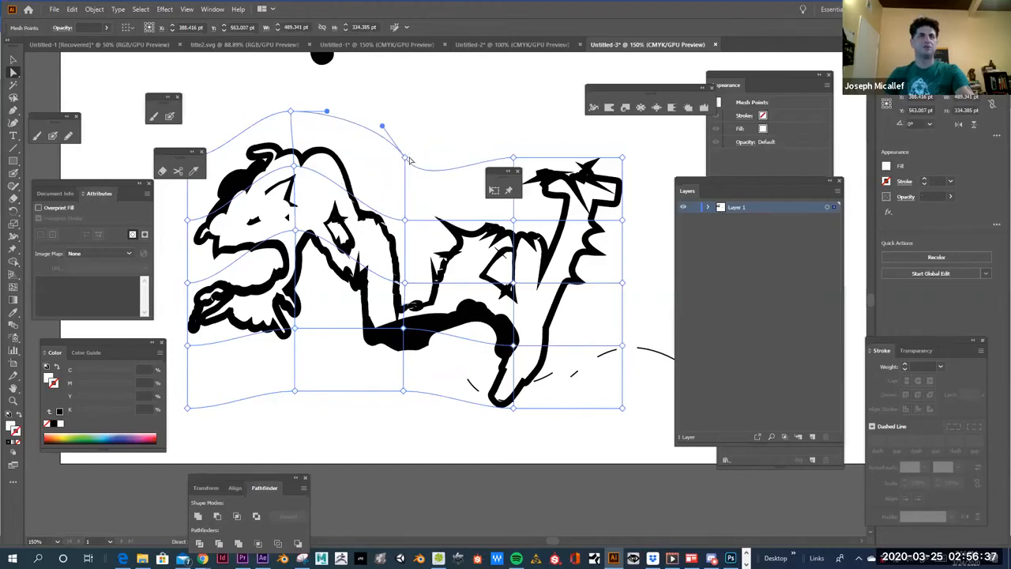
{"action": "left_click_drag", "start_coordinate": [405, 161], "coordinate": [404, 186]}
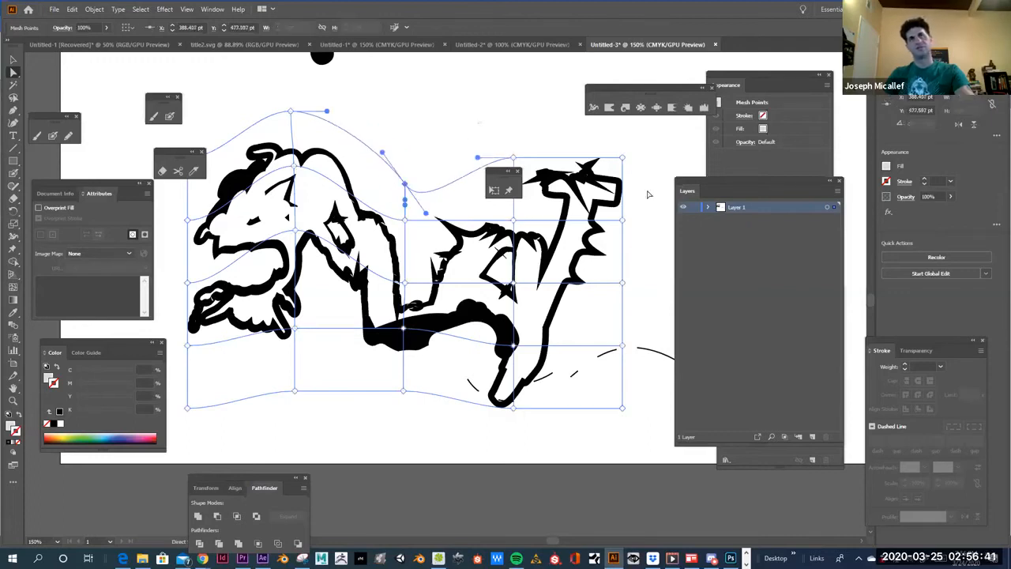
{"action": "left_click_drag", "start_coordinate": [518, 224], "coordinate": [541, 178]}
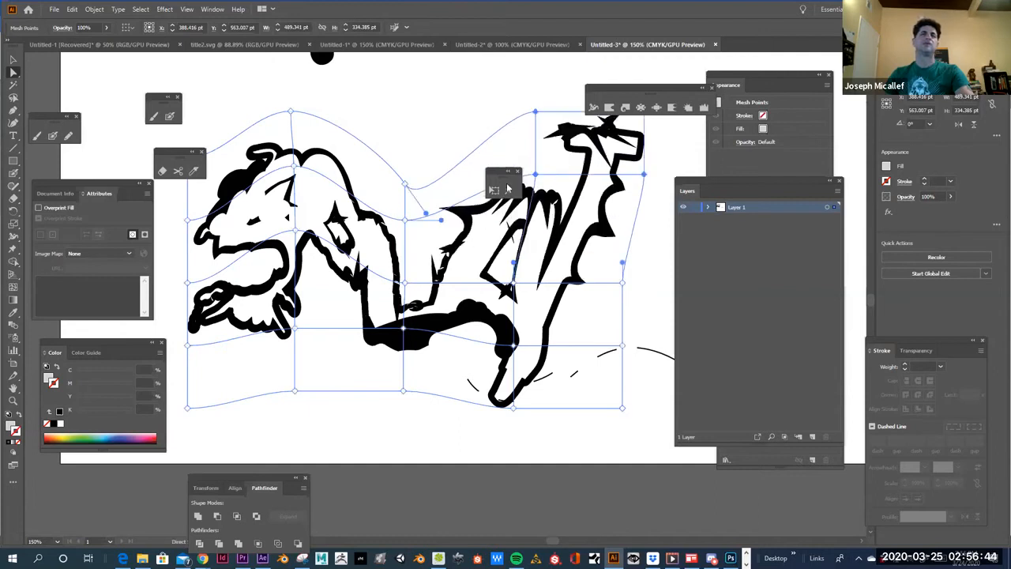
Step: Release the mesh envelope from the figure and delete the leftover gray mesh shape
{"action": "left_click", "coordinate": [95, 9]}
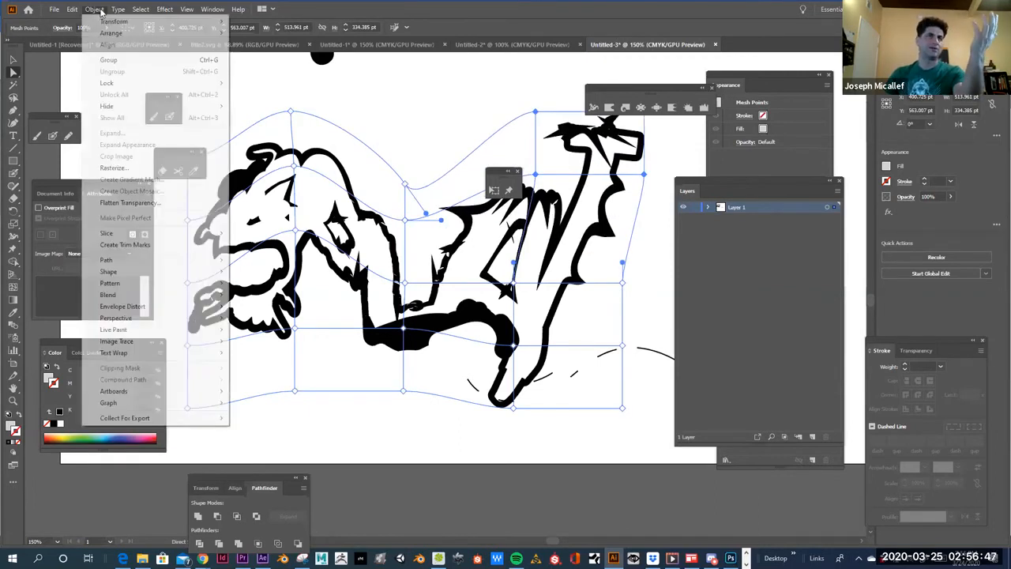
{"action": "mouse_move", "coordinate": [186, 306]}
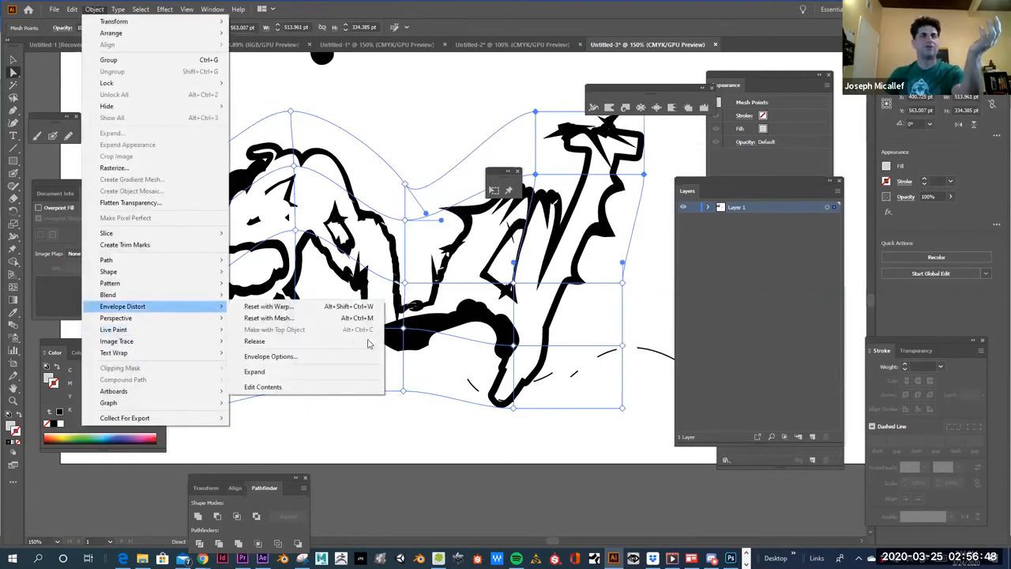
{"action": "left_click", "coordinate": [296, 341]}
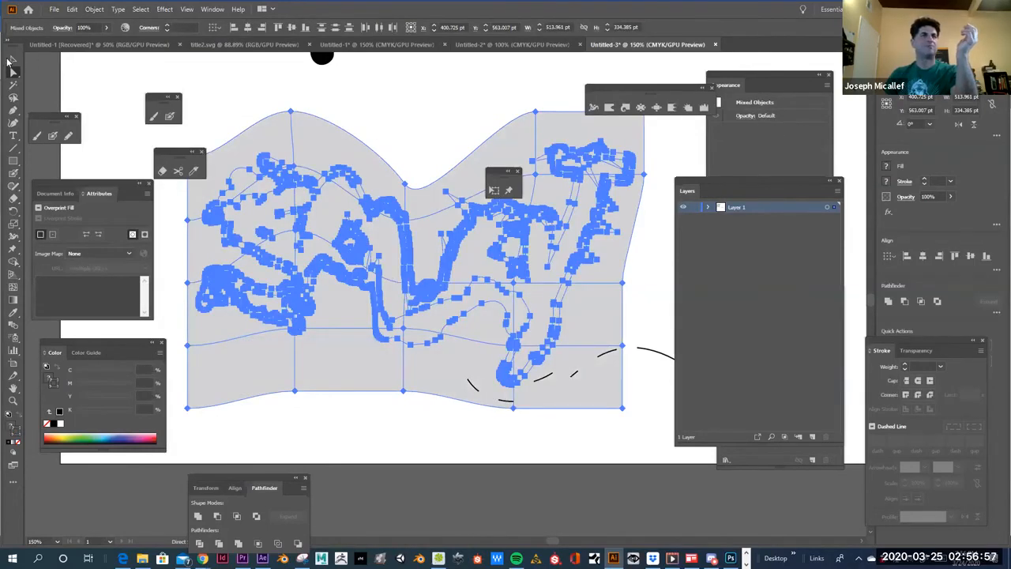
{"action": "double_click", "coordinate": [304, 128]}
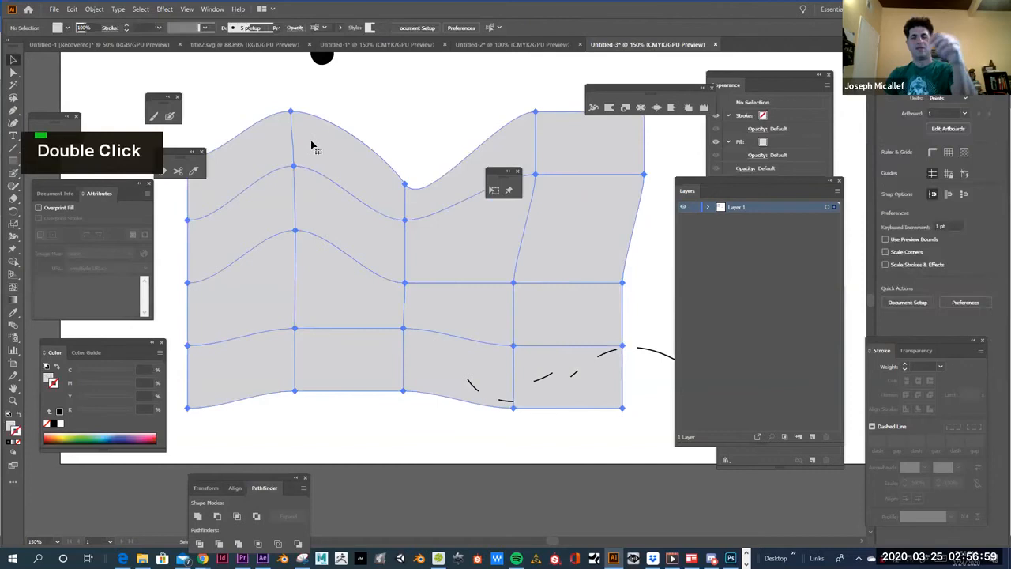
{"action": "left_click", "coordinate": [312, 146]}
{"action": "key", "text": "BackSpace"}
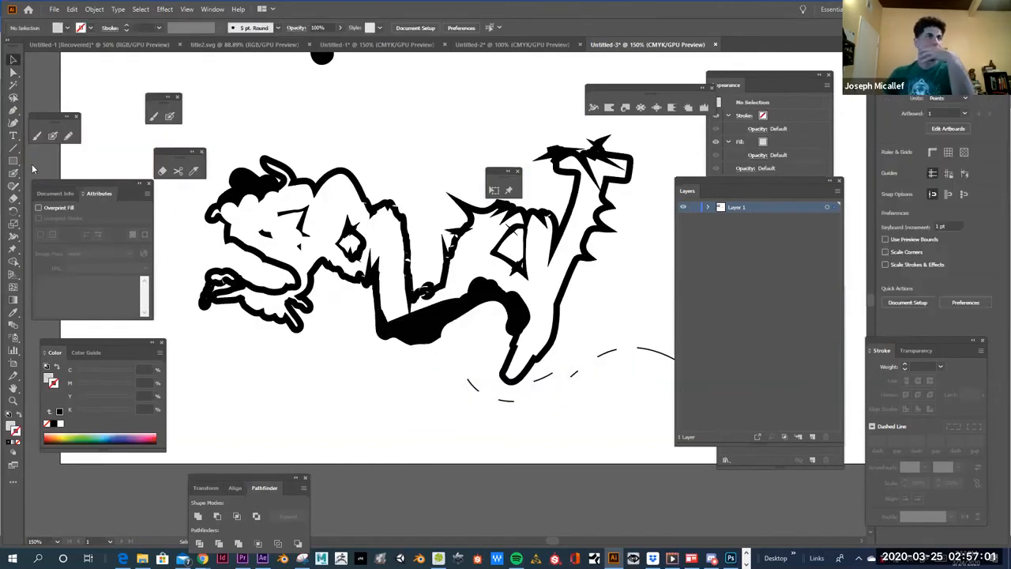
Step: Draw a rectangle about 496 by 311 pt over the figure and select it together with the figure
{"action": "left_click_drag", "start_coordinate": [186, 121], "coordinate": [626, 398]}
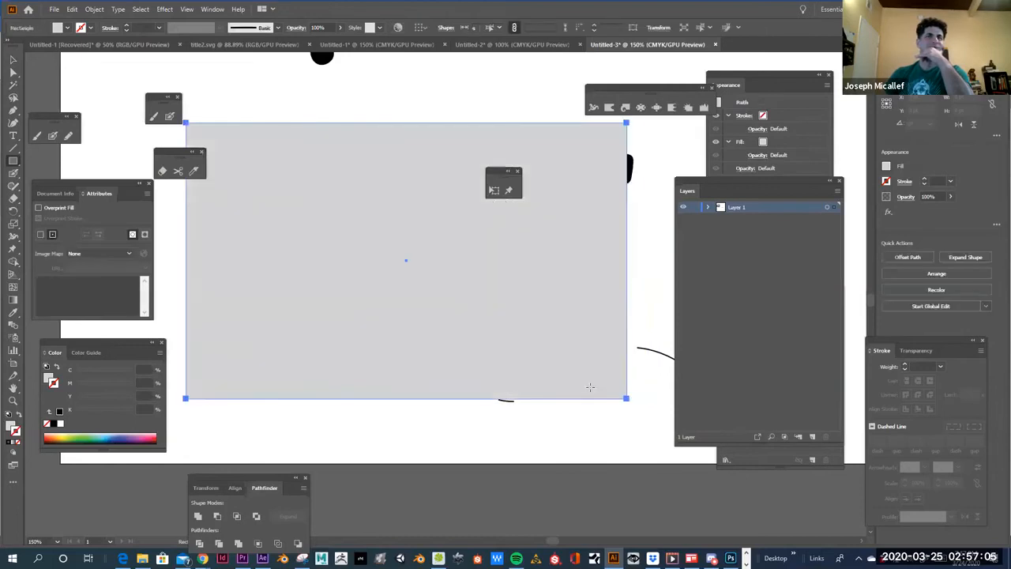
{"action": "key", "text": "v"}
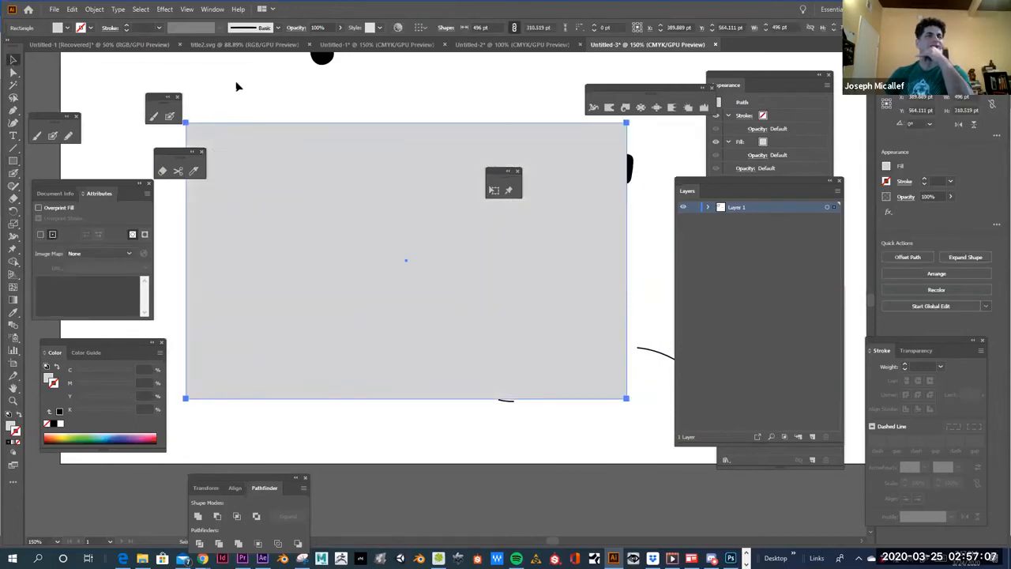
{"action": "left_click_drag", "start_coordinate": [391, 281], "coordinate": [408, 303]}
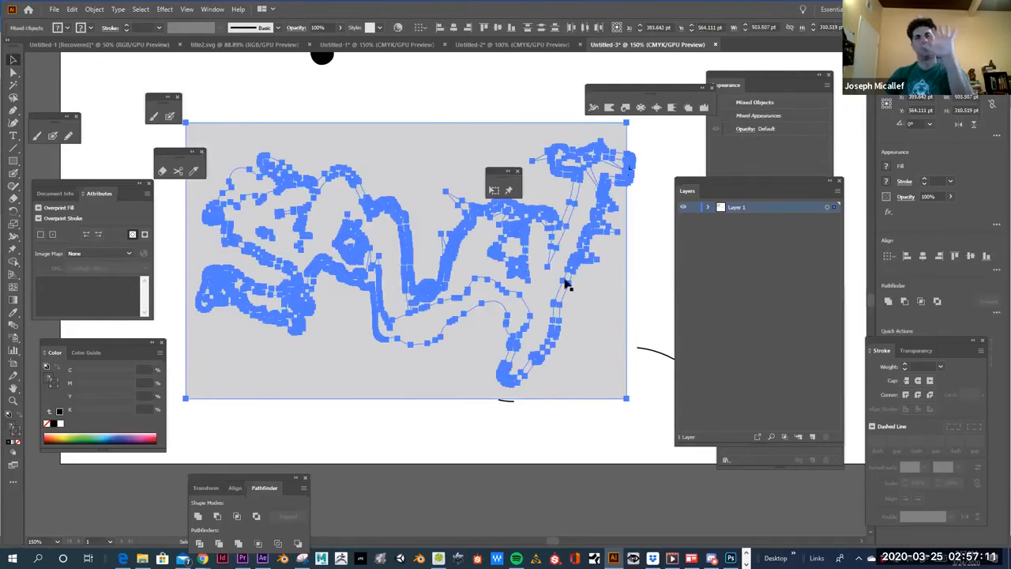
Step: Envelope the figure with the rectangle using Make with Top Object, and move the envelope's upper-left corner point inward
{"action": "left_click", "coordinate": [95, 9]}
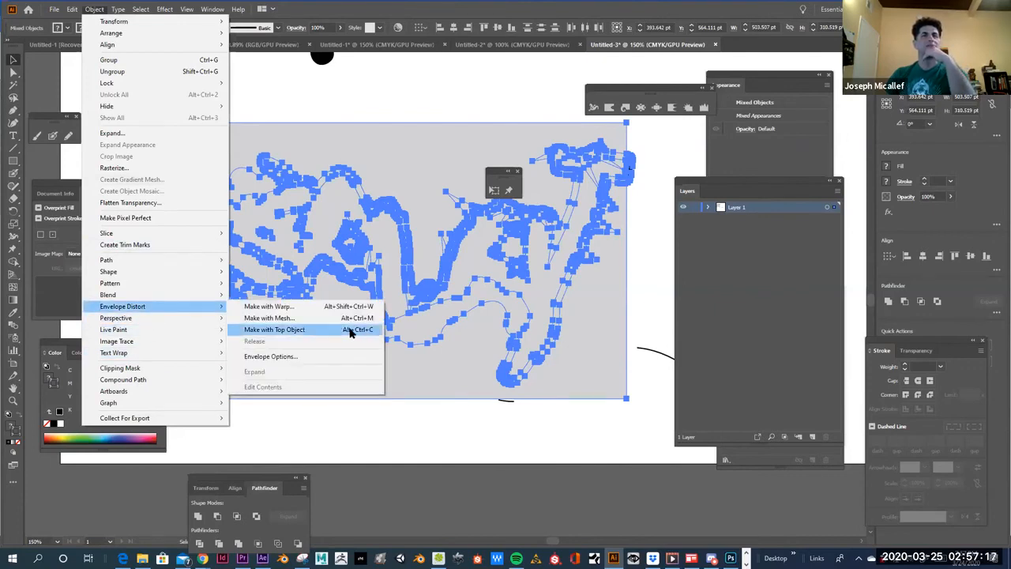
{"action": "left_click", "coordinate": [351, 333]}
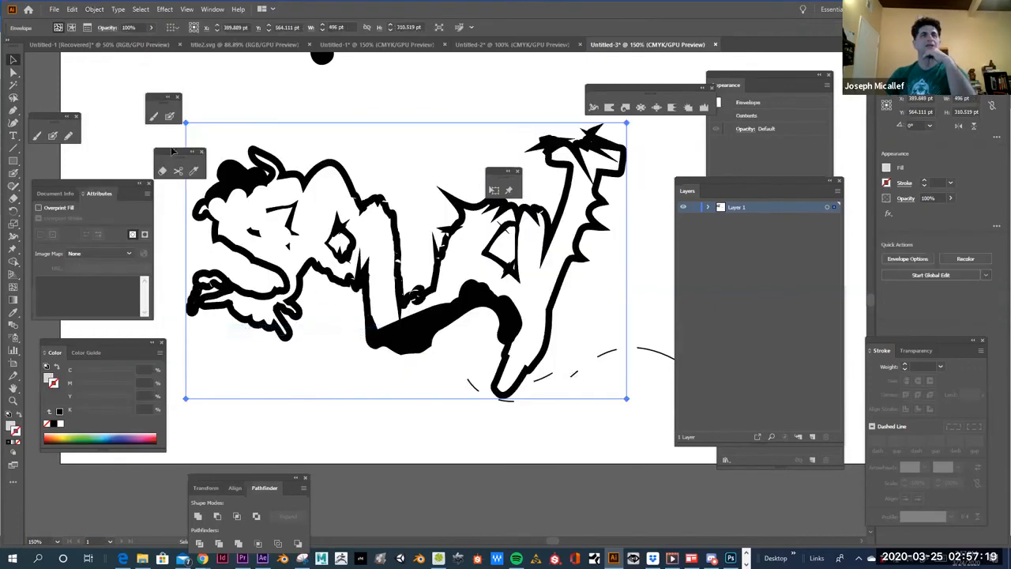
{"action": "key", "text": "a"}
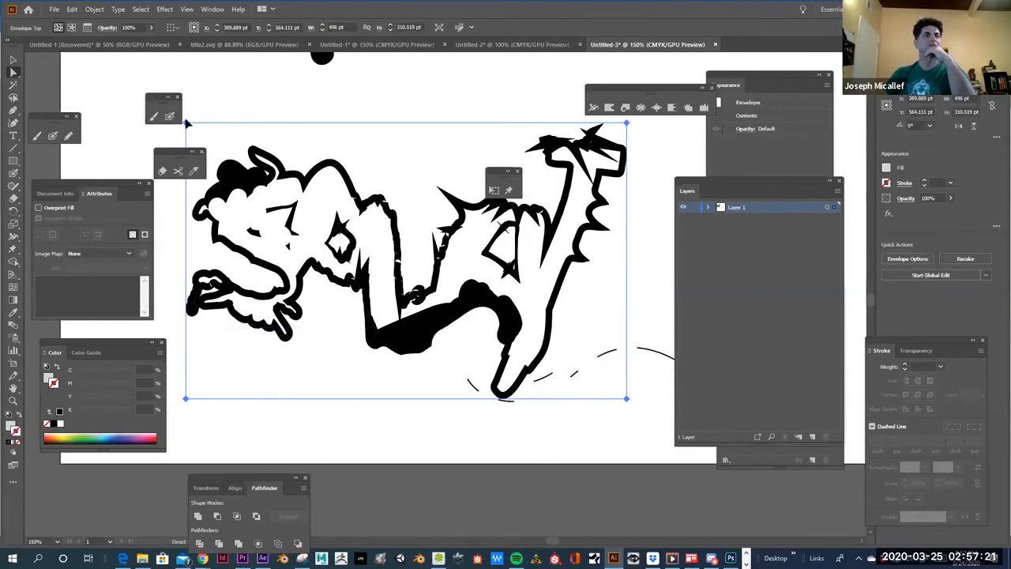
{"action": "left_click_drag", "start_coordinate": [189, 128], "coordinate": [251, 134]}
{"action": "left_click", "coordinate": [169, 101]}
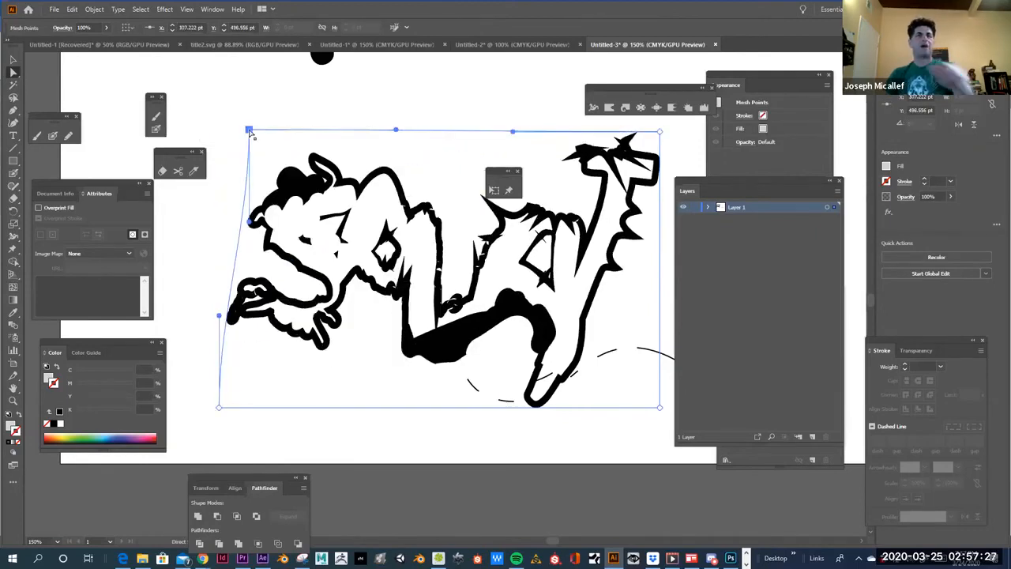
Step: Undo the corner point move and the rectangle envelope
{"action": "key", "text": "ctrl+z"}
{"action": "key", "text": "ctrl+z"}
{"action": "key", "text": "ctrl+z"}
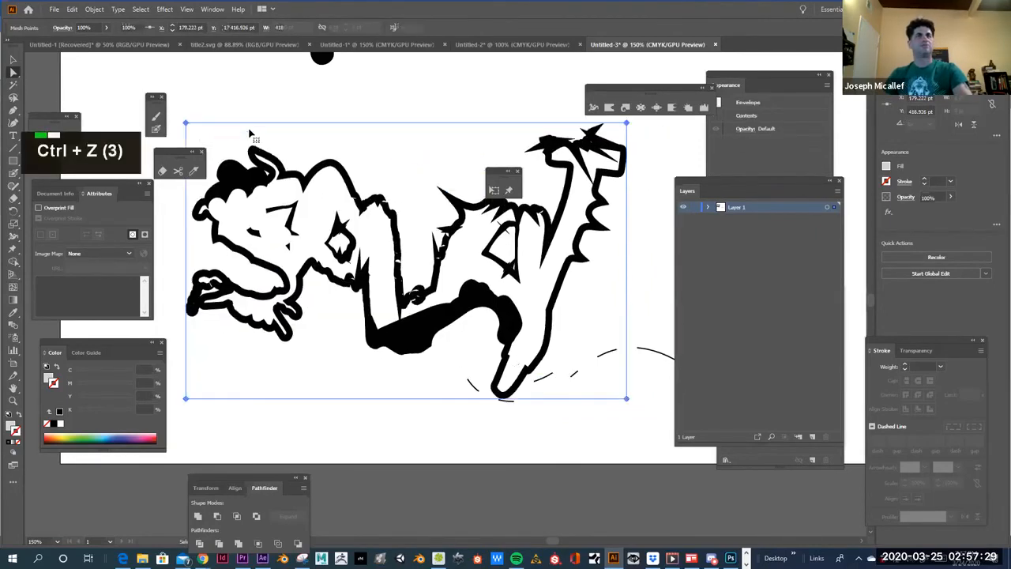
{"action": "key", "text": "ctrl+z"}
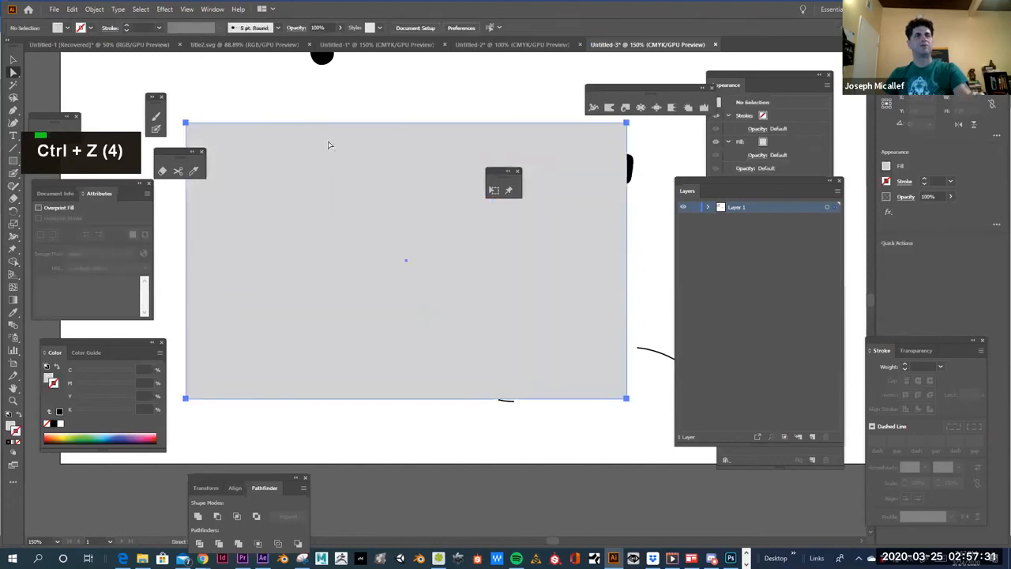
Step: Replace the rectangle with an ellipse about 536 by 164 pt over the figure, and select it together with the figure
{"action": "key", "text": "BackSpace"}
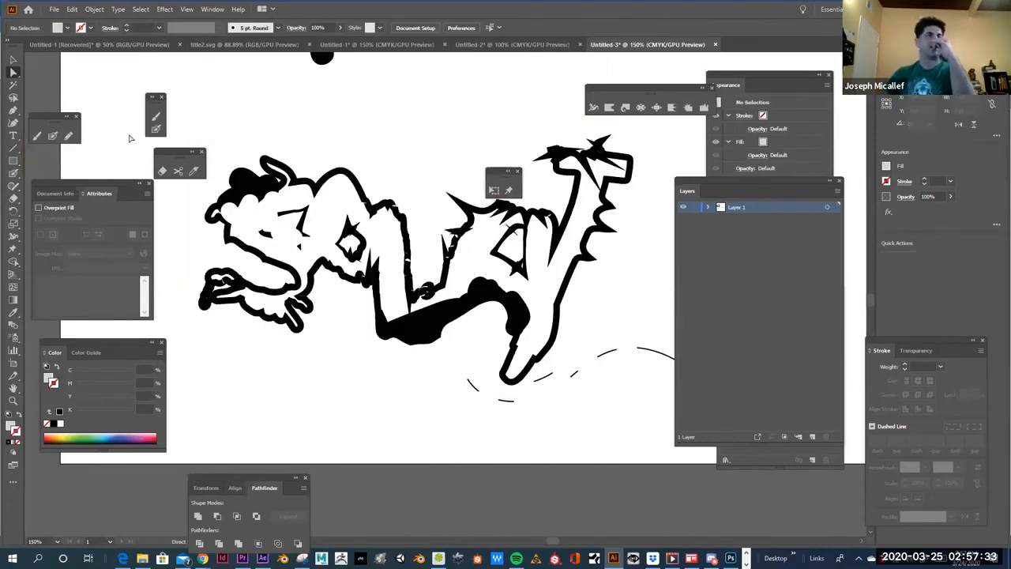
{"action": "left_click_drag", "start_coordinate": [14, 162], "coordinate": [44, 187]}
{"action": "left_click_drag", "start_coordinate": [198, 189], "coordinate": [399, 273]}
{"action": "left_click_drag", "start_coordinate": [568, 293], "coordinate": [674, 333]}
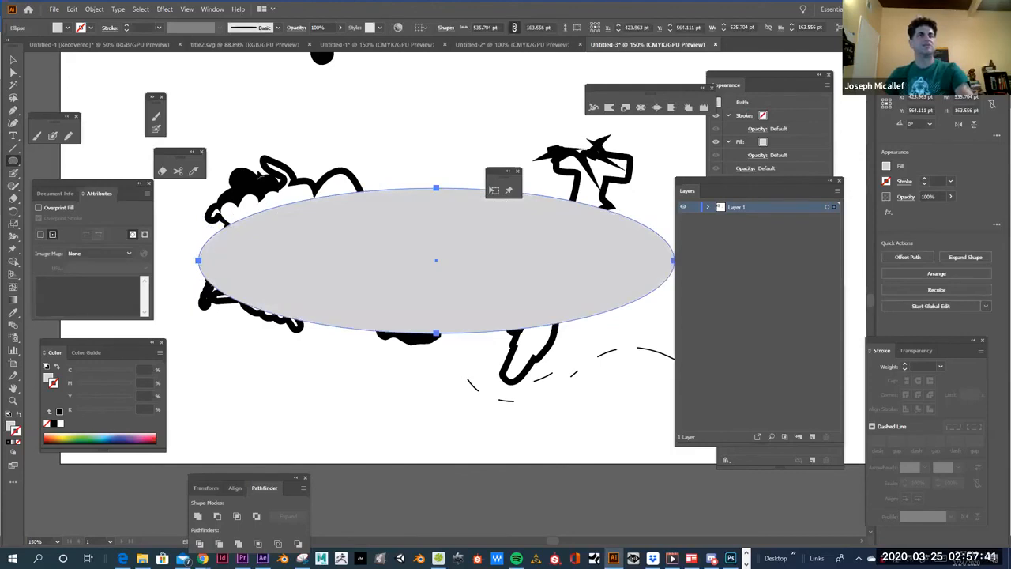
{"action": "key", "text": "shift"}
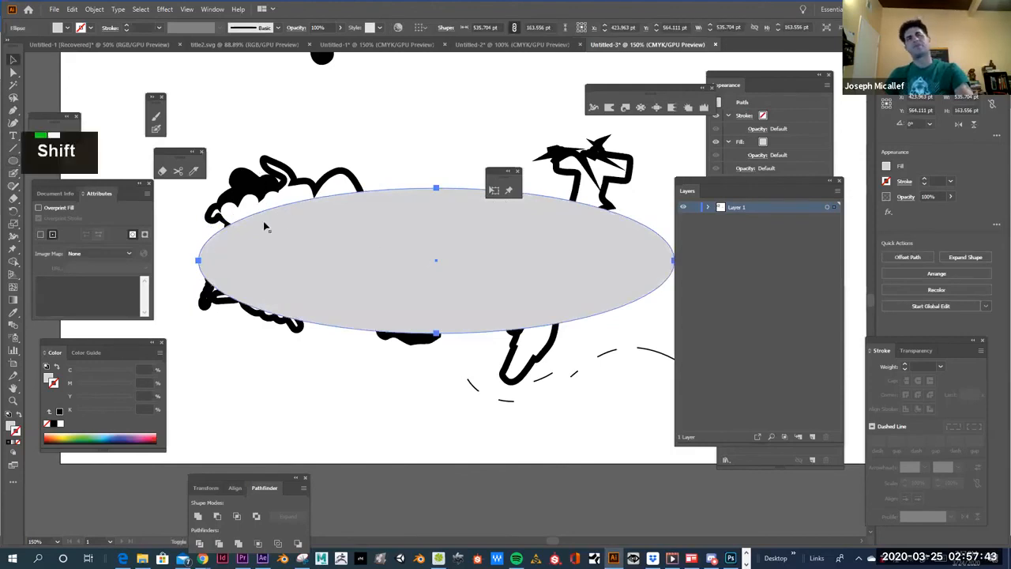
{"action": "left_click", "coordinate": [244, 188], "text": "shift"}
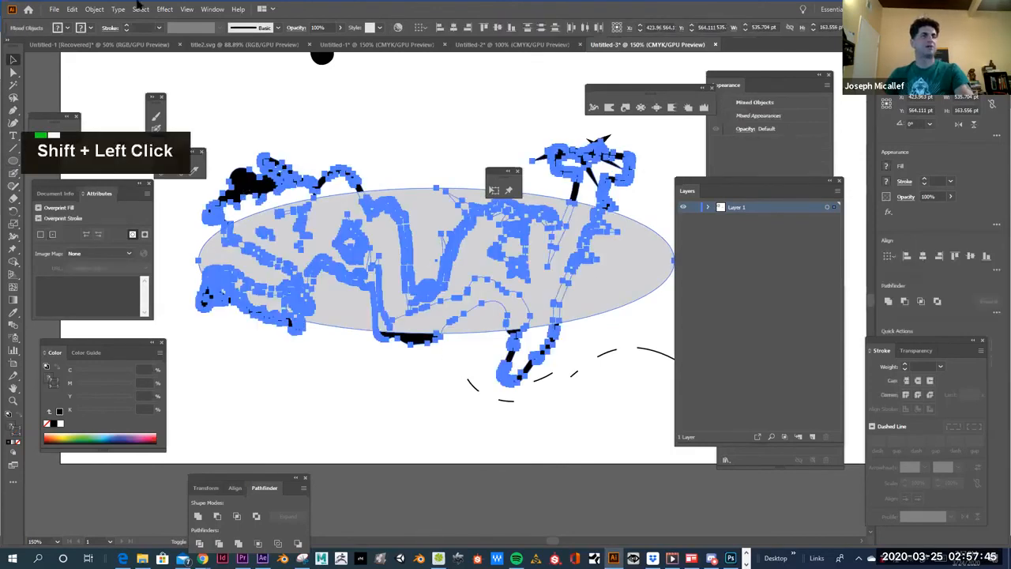
Step: Try to apply an envelope mesh to the selected figure and ellipse
{"action": "left_click", "coordinate": [94, 8]}
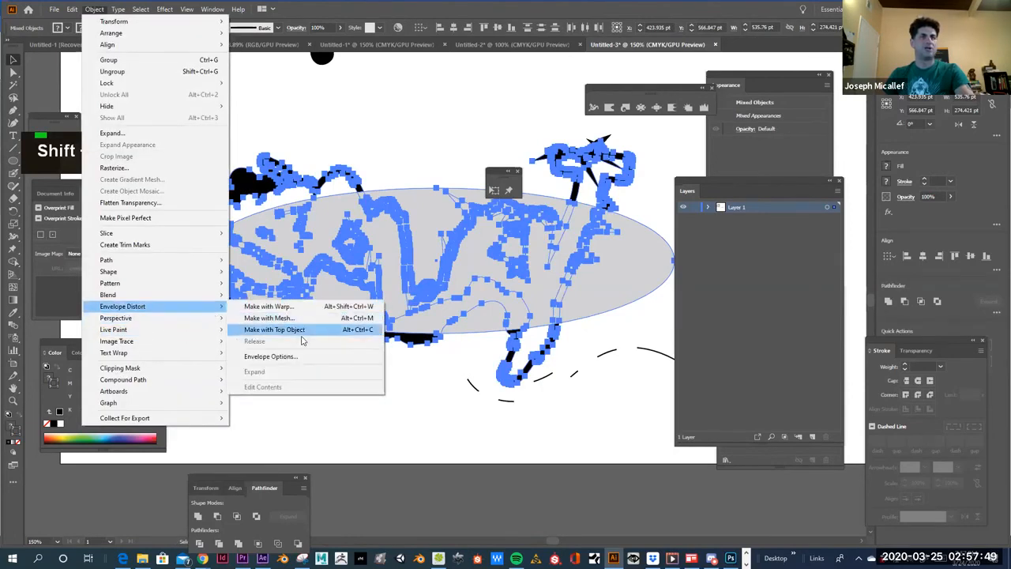
{"action": "left_click", "coordinate": [293, 323]}
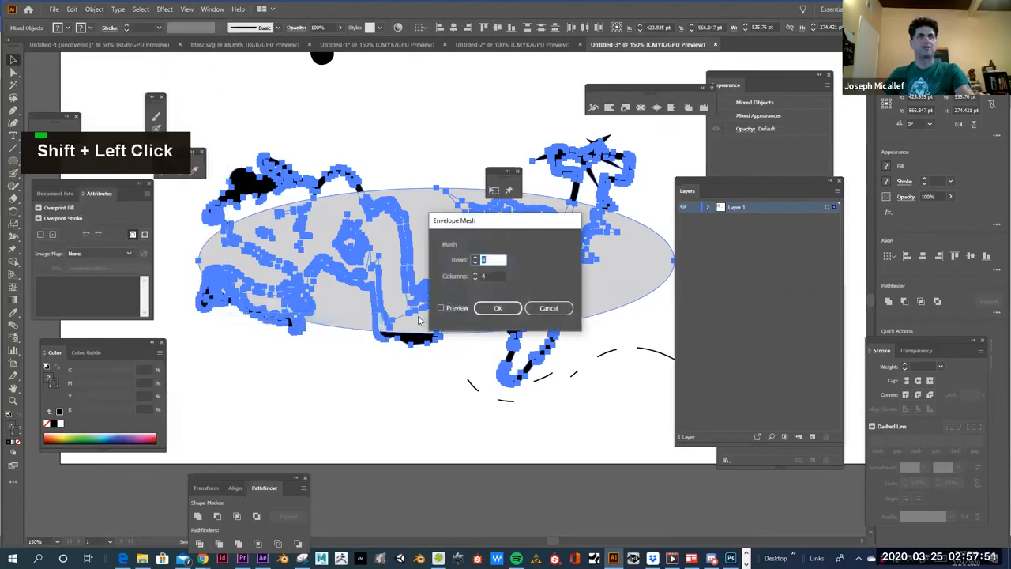
{"action": "left_click", "coordinate": [501, 305]}
Step: Envelope the figure with the ellipse using Make with Top Object
{"action": "left_click", "coordinate": [94, 8]}
{"action": "mouse_move", "coordinate": [188, 298]}
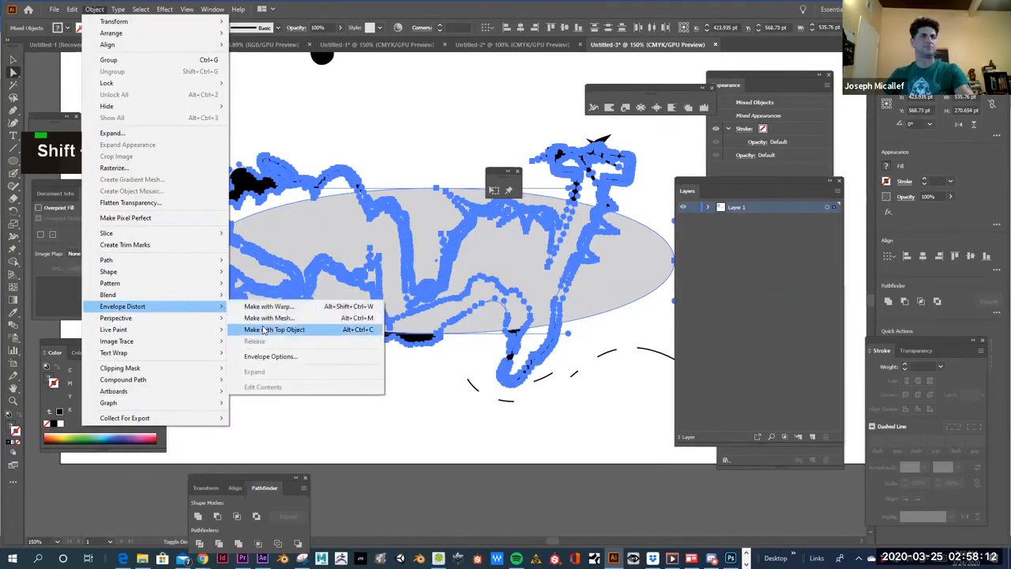
{"action": "left_click", "coordinate": [263, 330]}
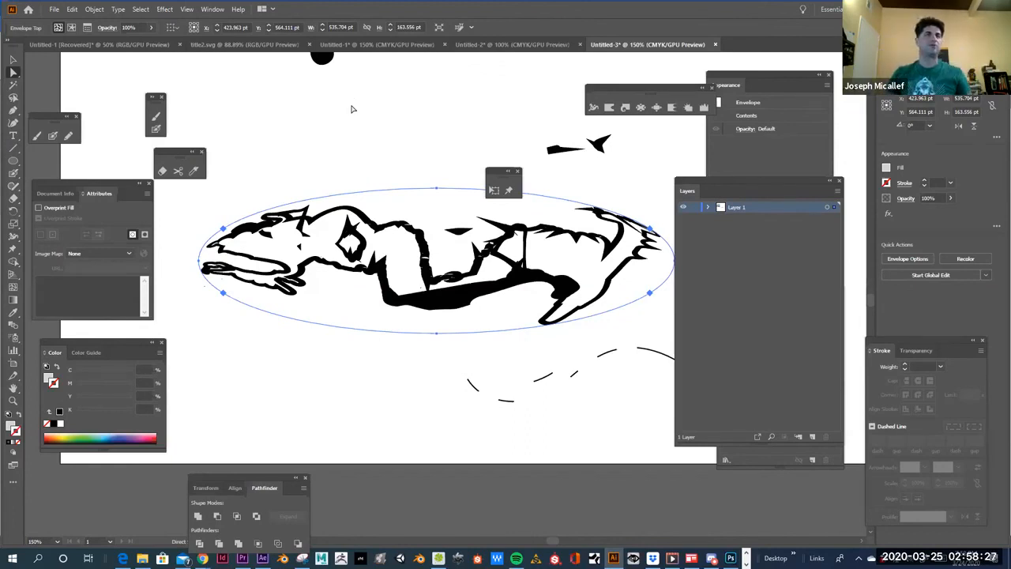
Step: Bend the ellipse envelope upward by its top anchor, and shift the enveloped figure slightly down and to the right
{"action": "left_click_drag", "start_coordinate": [436, 190], "coordinate": [423, 135]}
{"action": "left_click", "coordinate": [461, 338]}
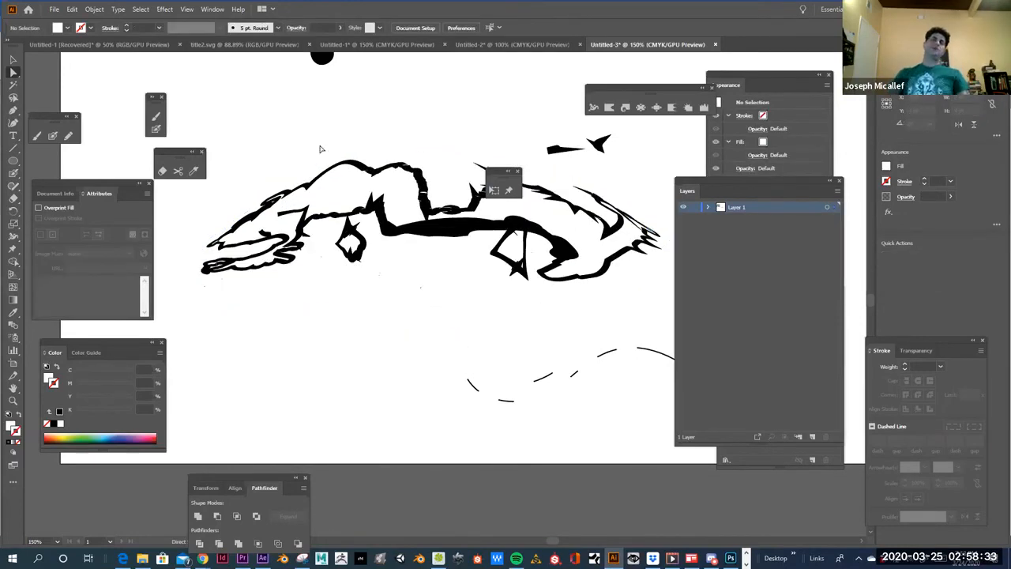
{"action": "left_click_drag", "start_coordinate": [431, 245], "coordinate": [442, 263]}
{"action": "left_click", "coordinate": [475, 295]}
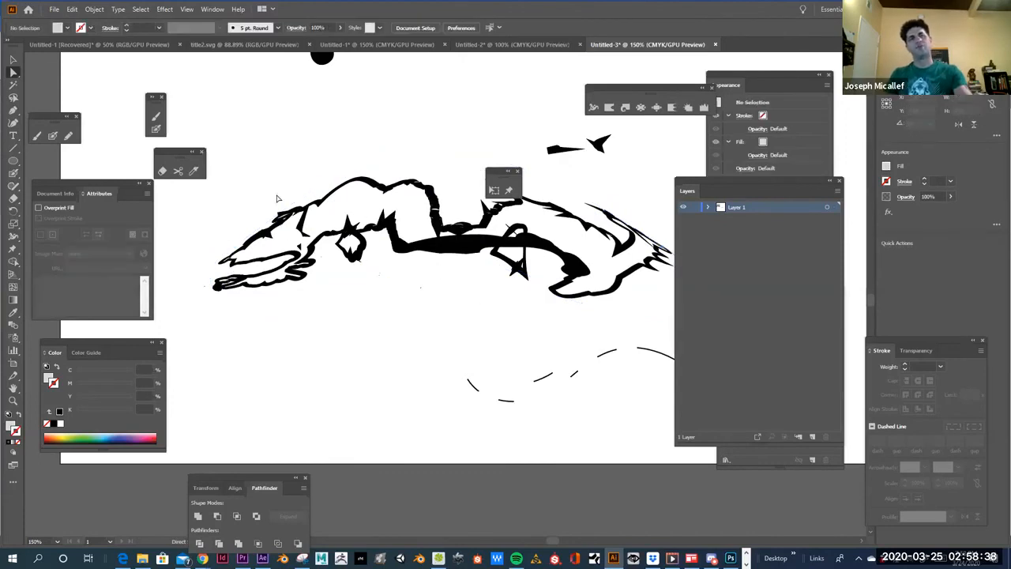